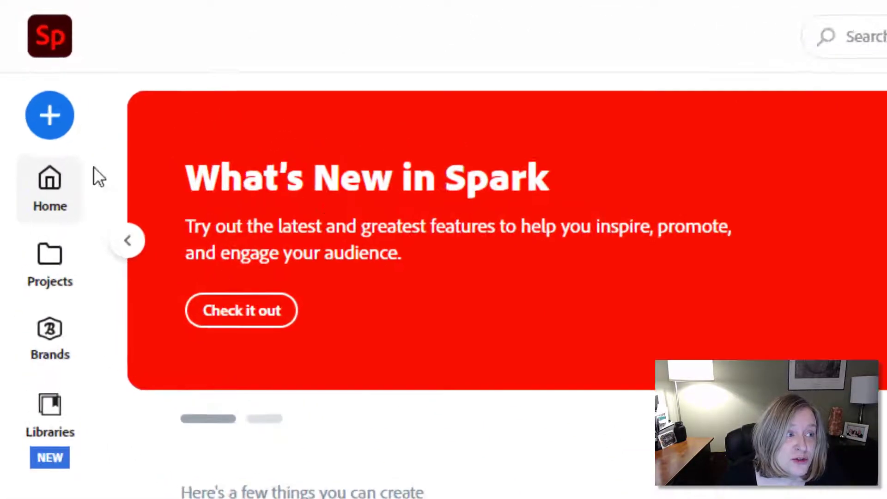
- Open the create menu and go to the full gallery of Spark templates
click(61, 116)
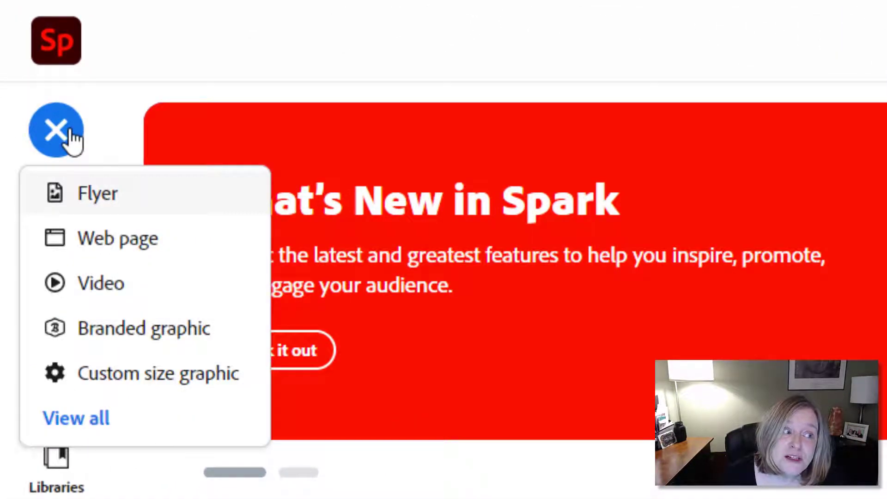
click(109, 421)
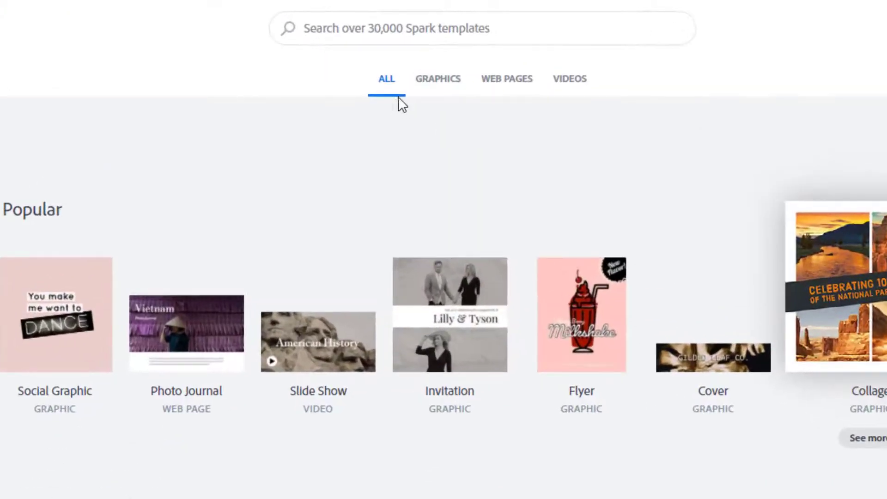
- Compare the Graphics, Web Pages and Videos categories, settling on Graphics and its For print and Ads rows
click(429, 88)
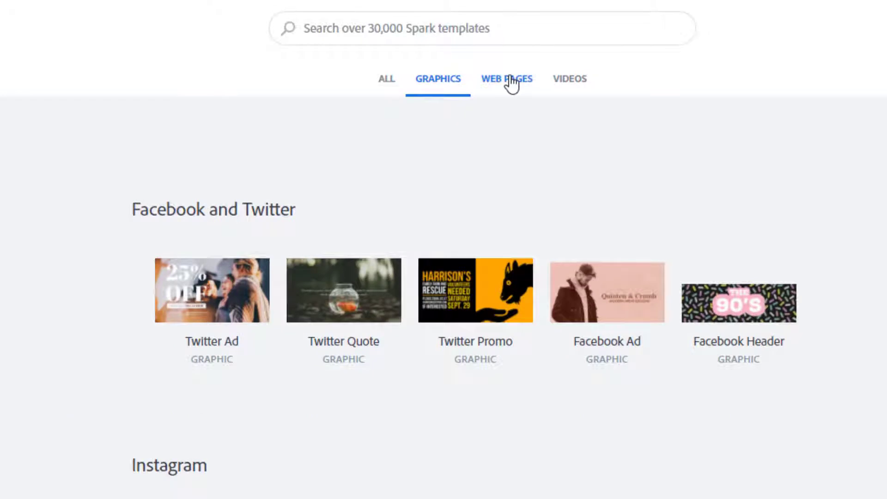
click(512, 85)
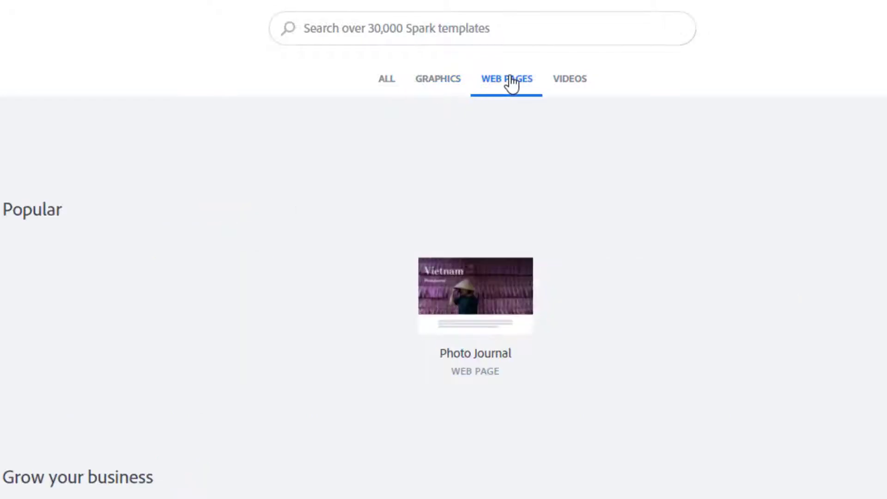
click(578, 85)
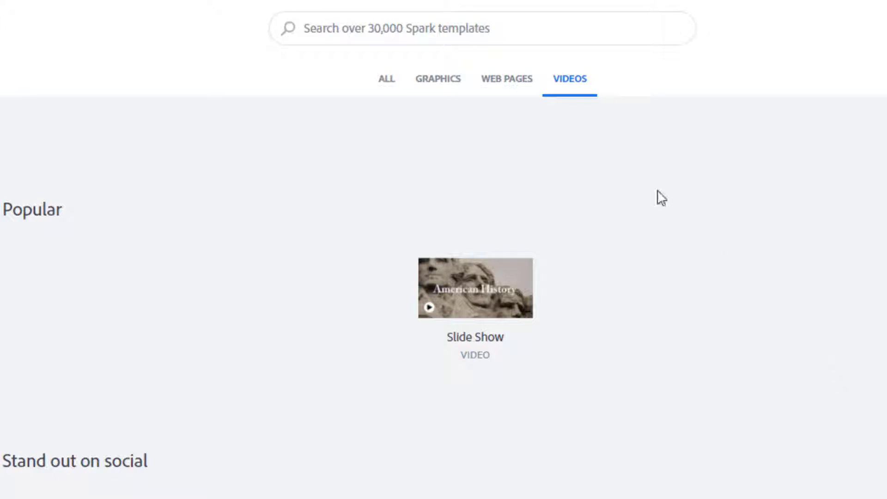
click(437, 87)
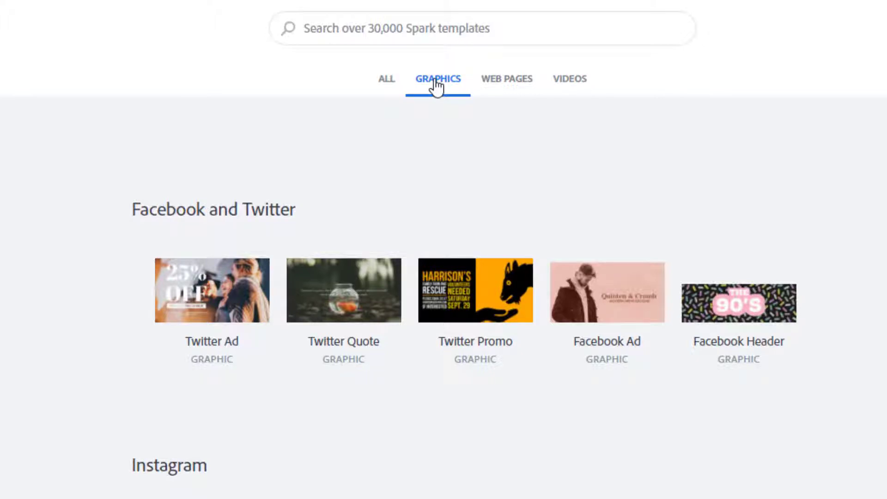
click(507, 79)
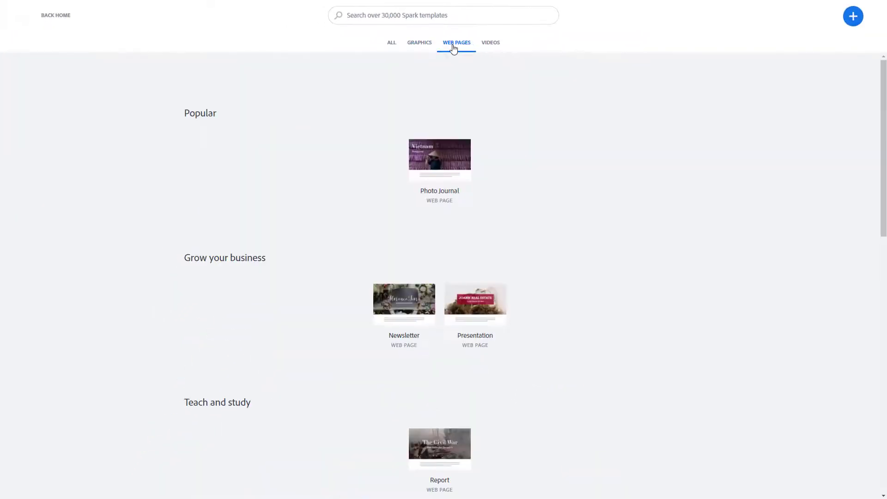
click(501, 46)
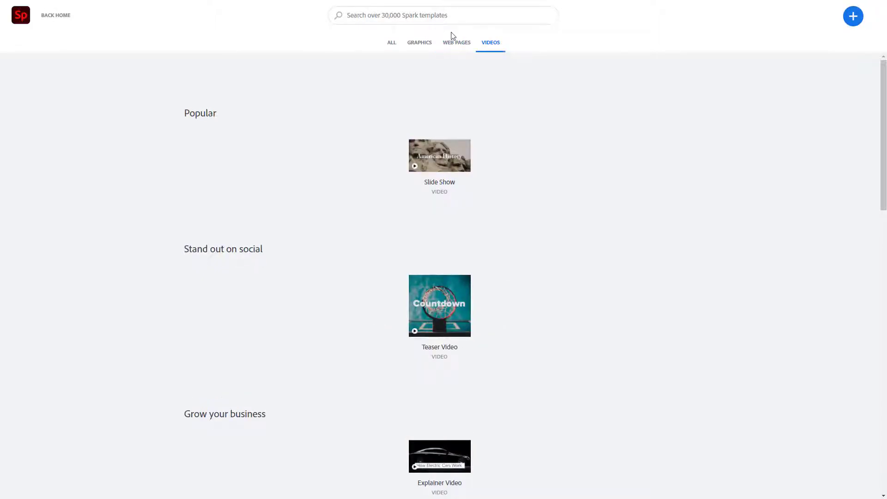
click(427, 47)
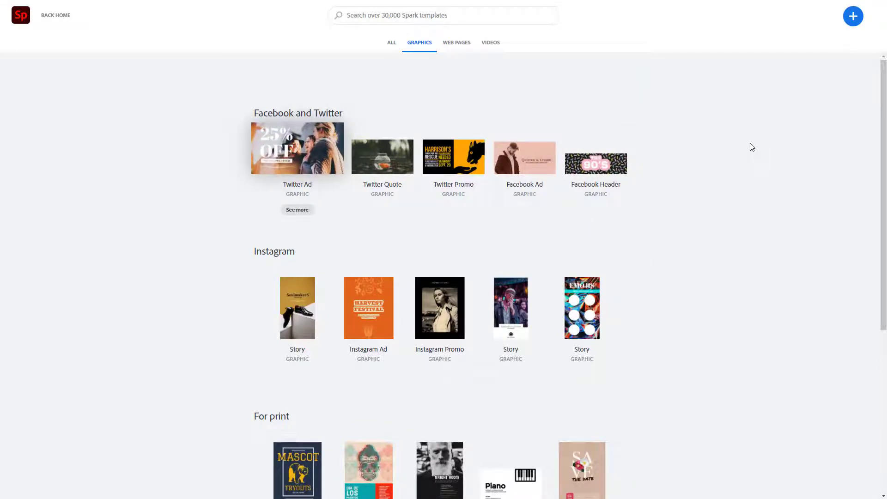
scroll(738, 149, down, 2)
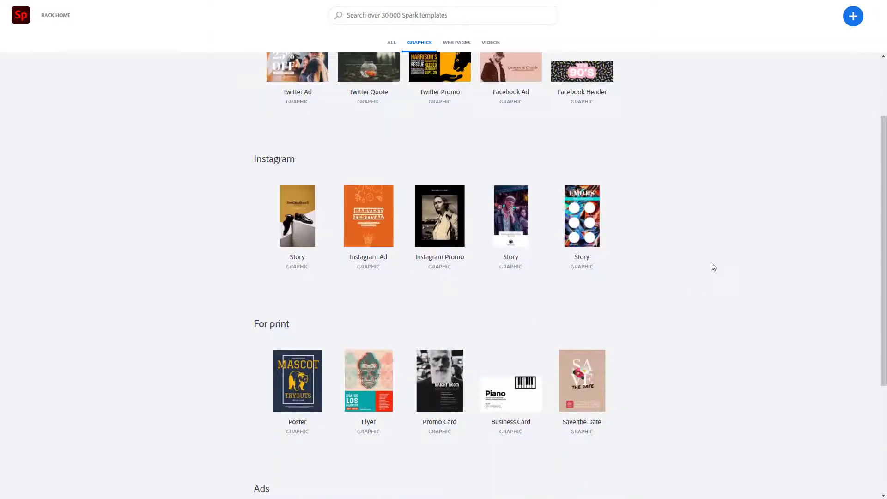
scroll(711, 266, down, 3)
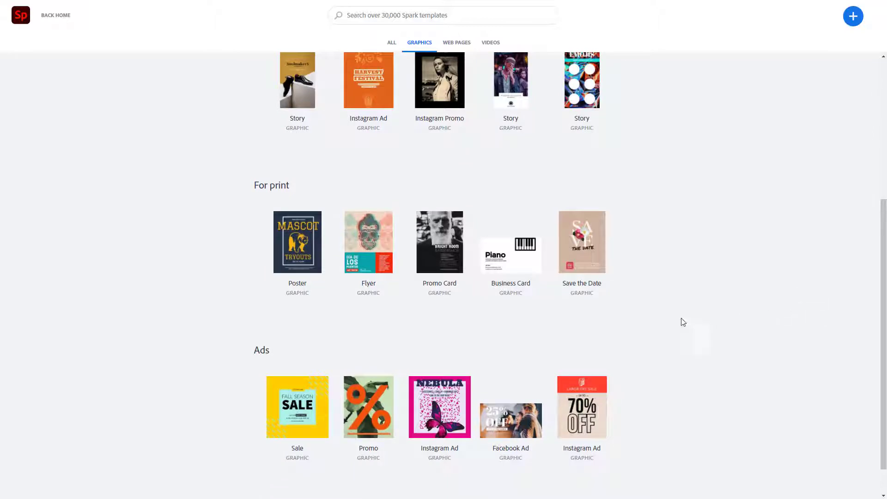
scroll(752, 336, down, 1)
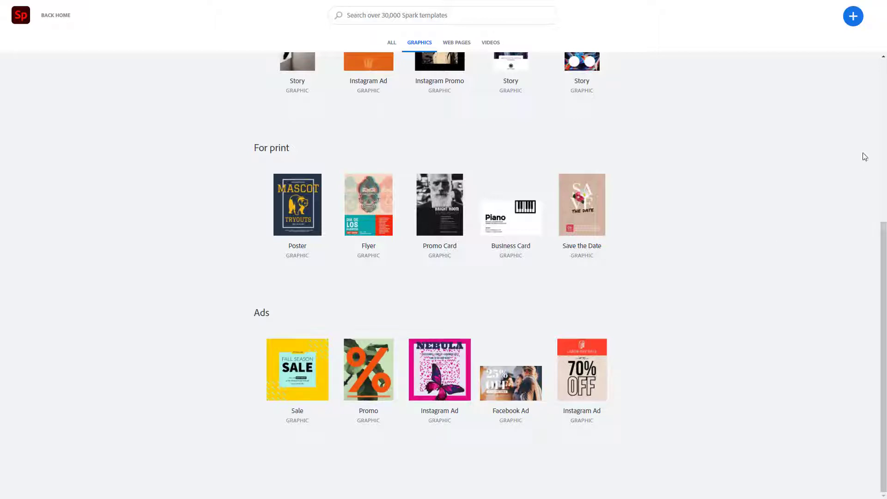
- Start a new Flyer project, which opens as 'My Post' in the editor
click(854, 22)
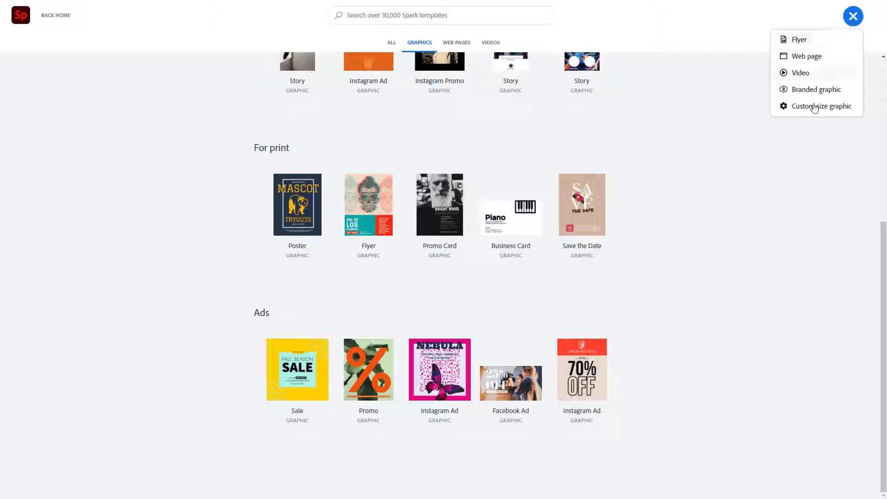
click(803, 229)
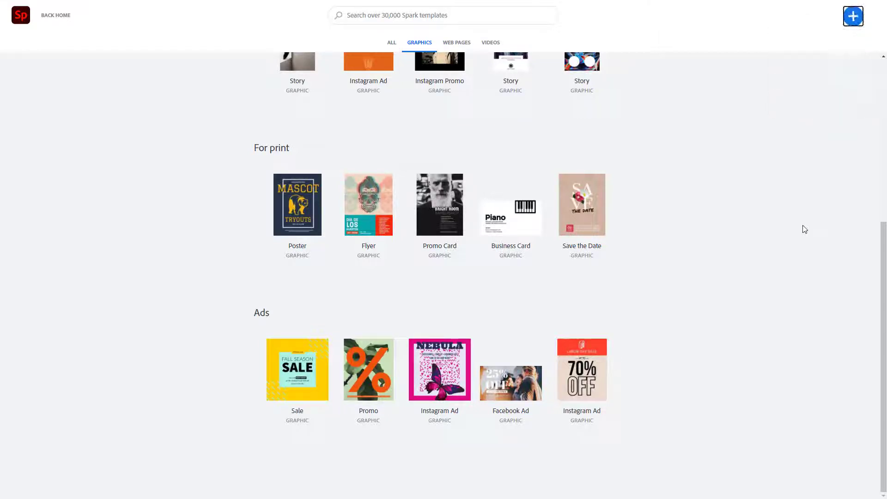
click(856, 18)
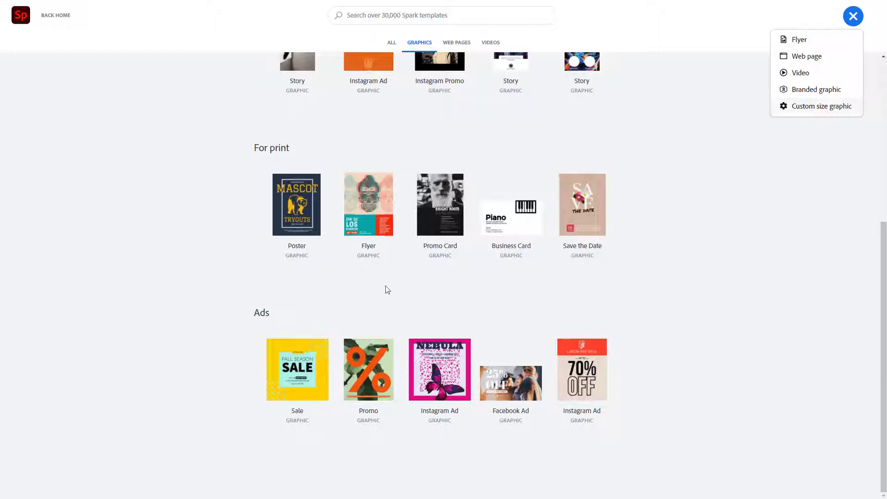
click(765, 304)
scroll(765, 302, up, 6)
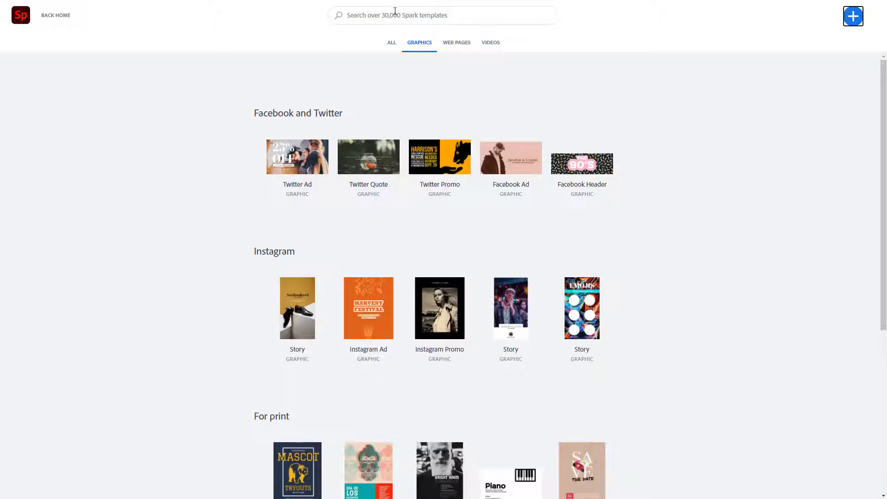
click(853, 18)
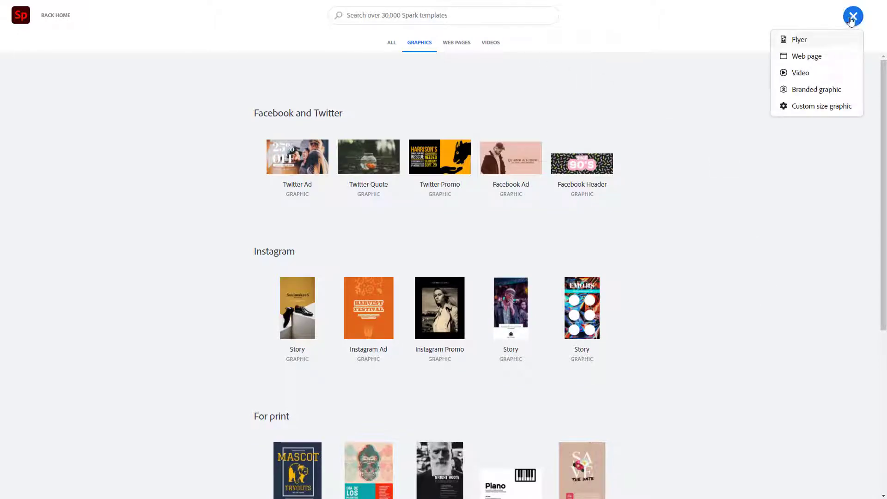
click(818, 40)
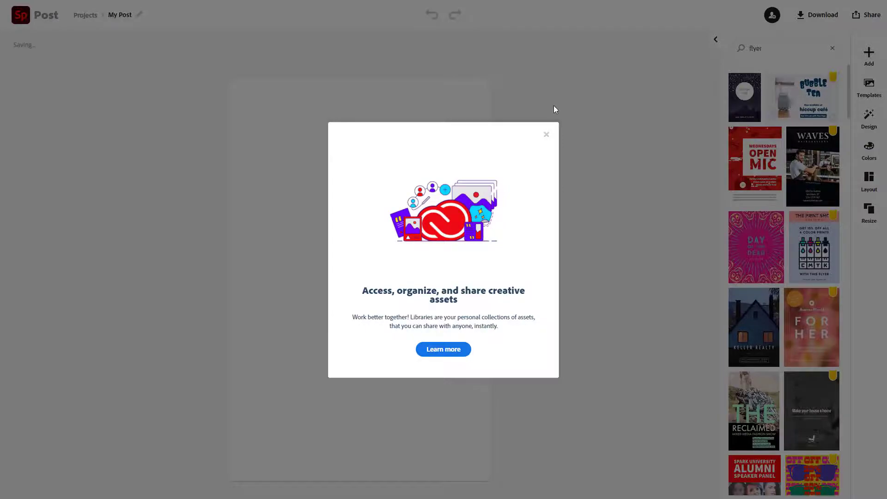
- Close the Libraries pop-up and browse the 'flyer' template results beside the blank canvas
click(546, 134)
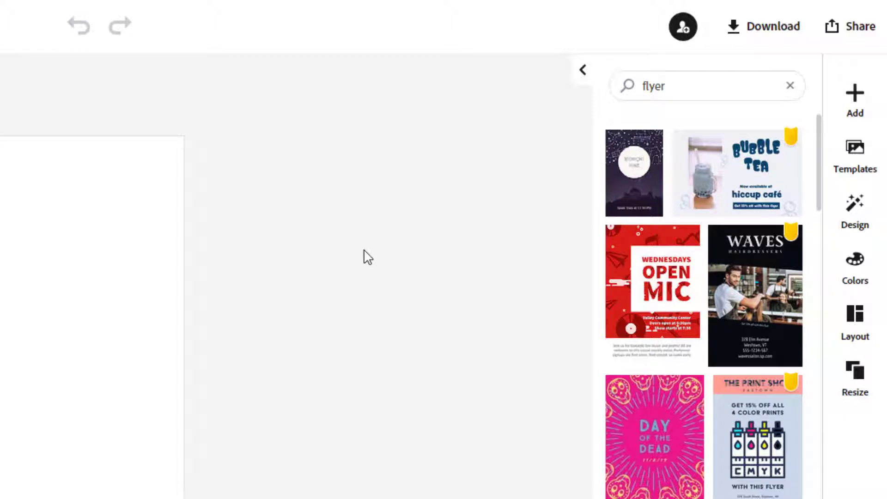
scroll(741, 409, down, 10)
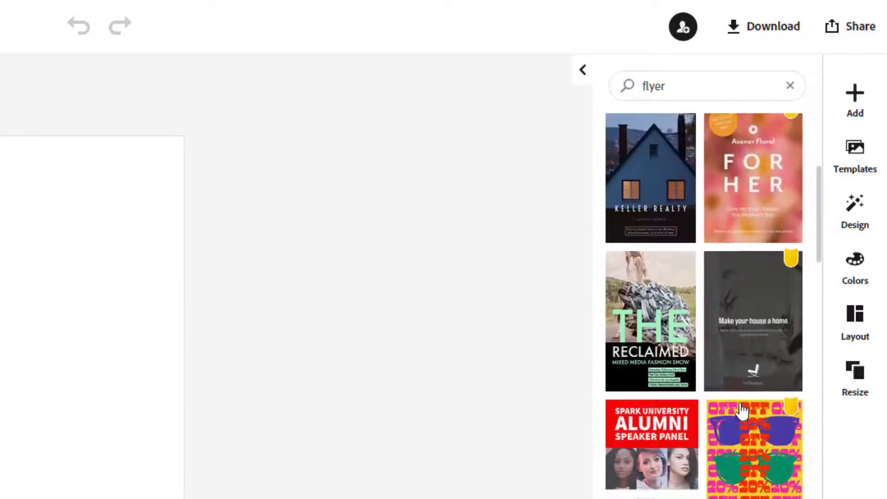
scroll(741, 410, down, 15)
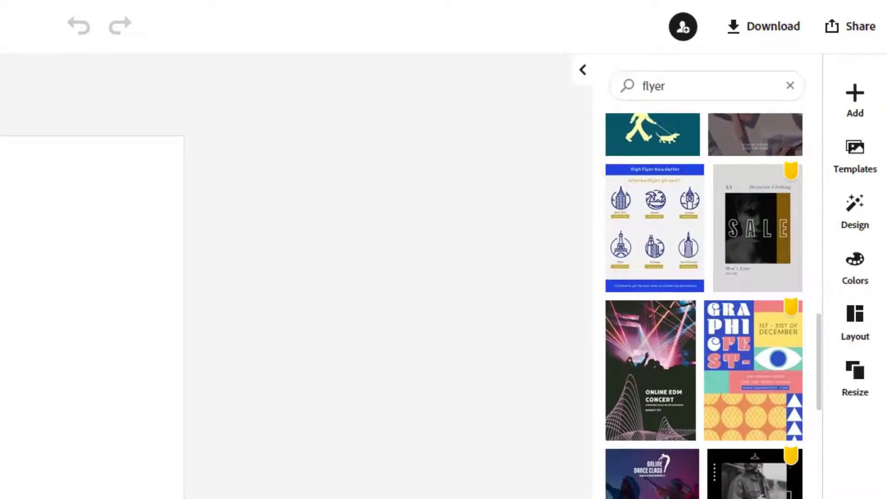
scroll(704, 305, down, 5)
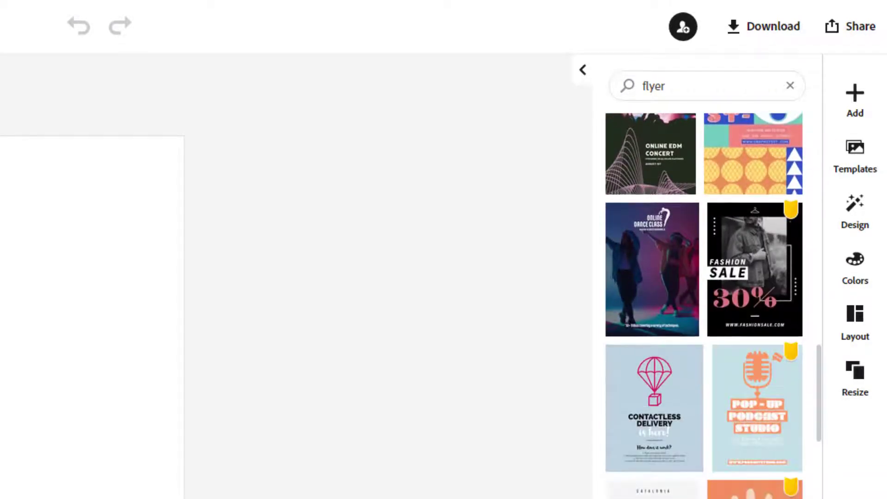
scroll(688, 485, up, 20)
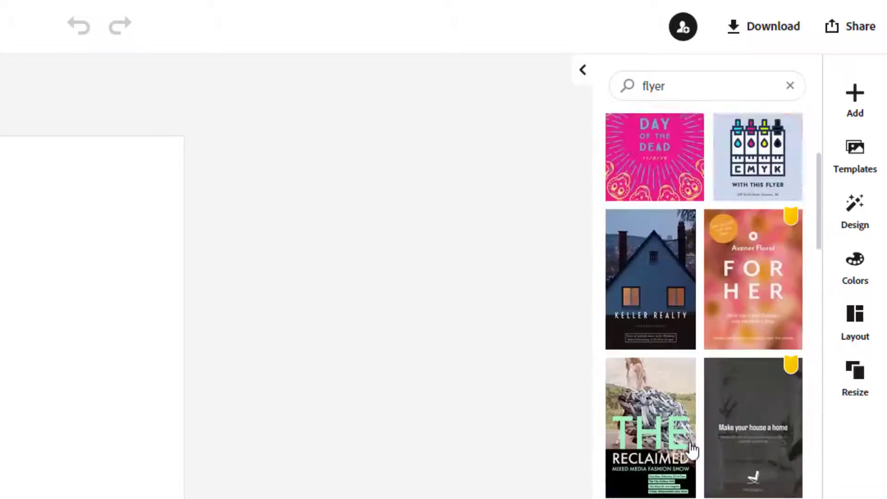
scroll(691, 442, up, 2)
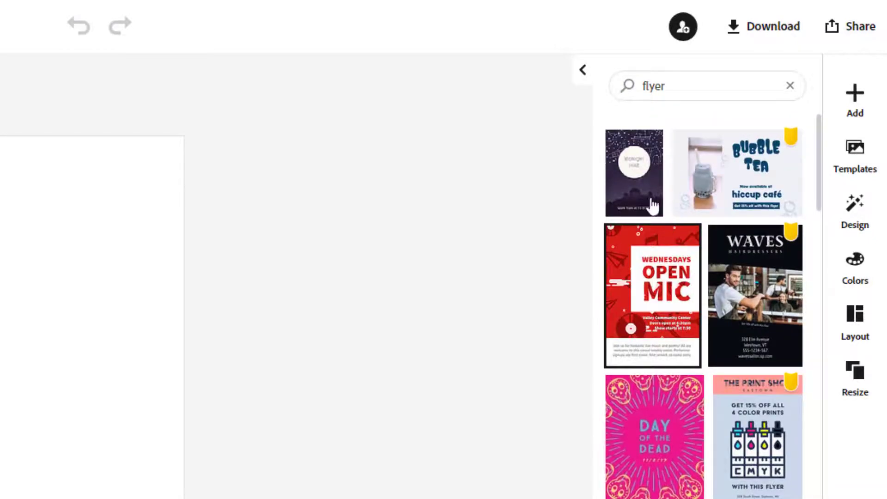
click(855, 97)
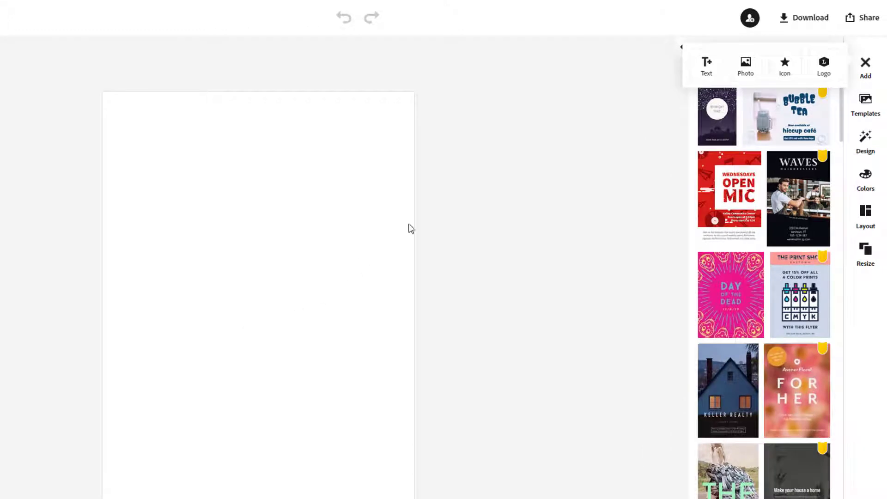
click(872, 110)
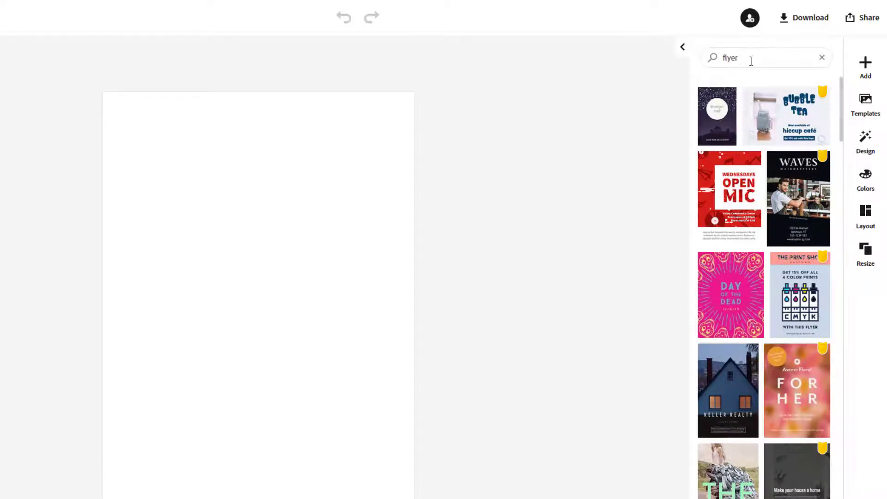
- Look through the design variations for the flyer and dismiss their tip
click(866, 143)
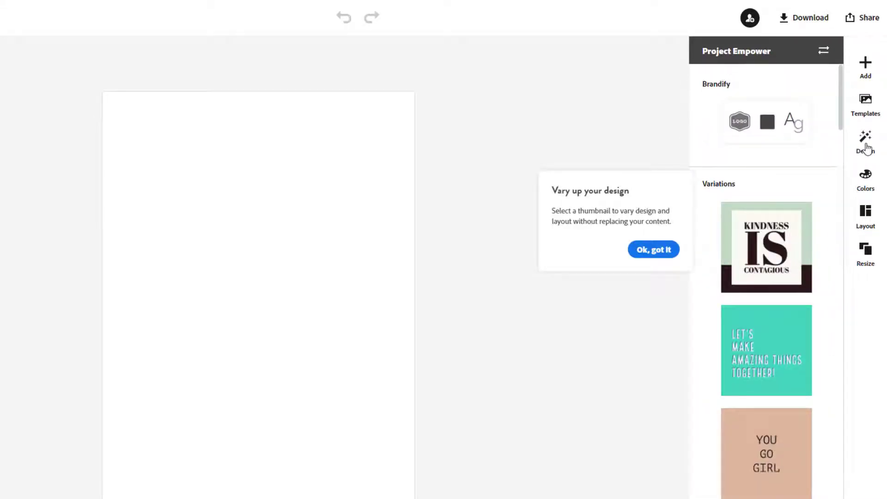
scroll(792, 373, down, 5)
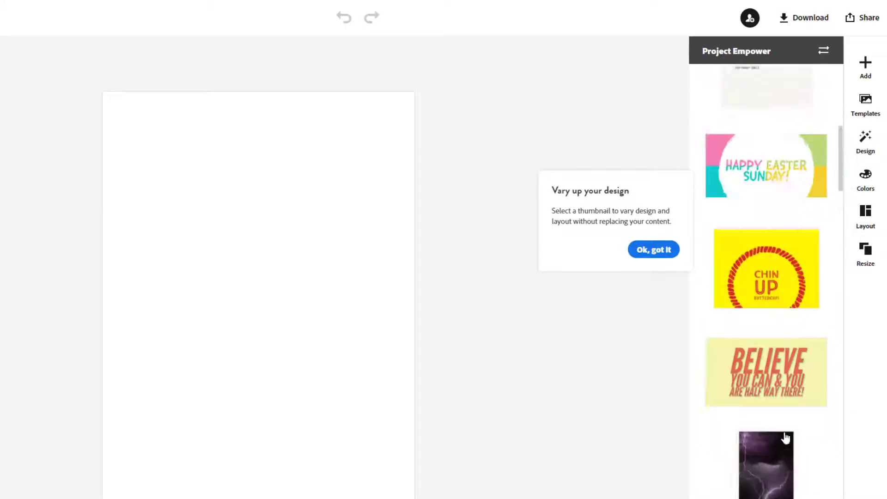
scroll(785, 438, up, 5)
click(653, 249)
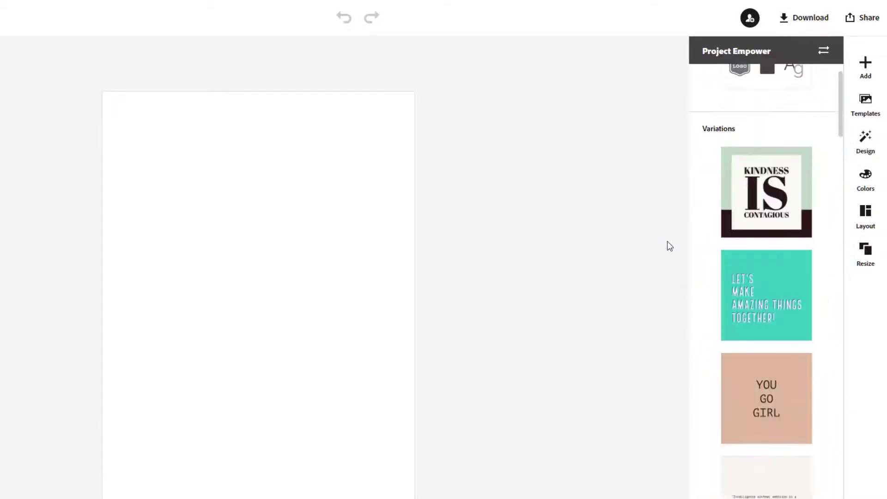
- Browse the colour palettes available for the flyer
click(866, 187)
scroll(825, 323, down, 7)
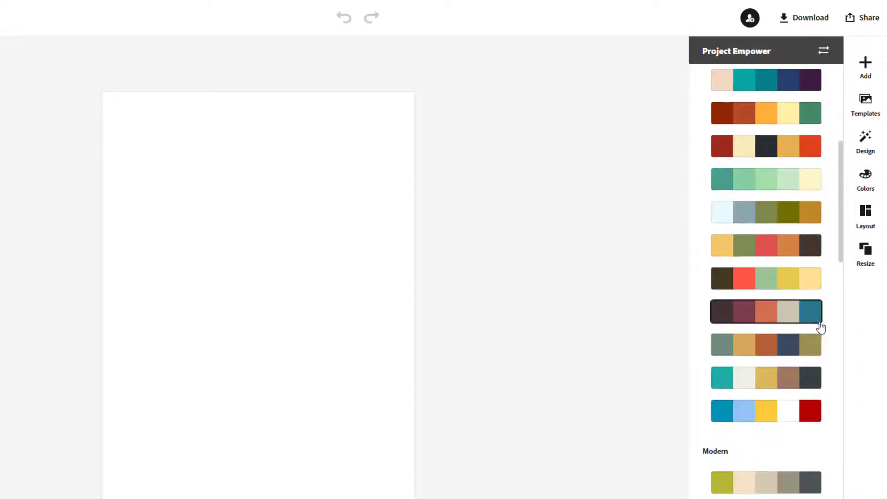
scroll(821, 328, down, 10)
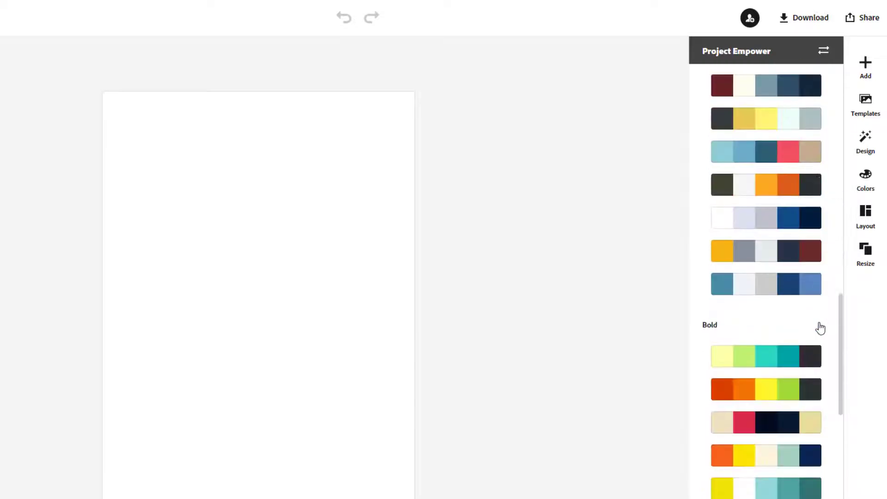
scroll(822, 326, down, 5)
scroll(824, 313, up, 15)
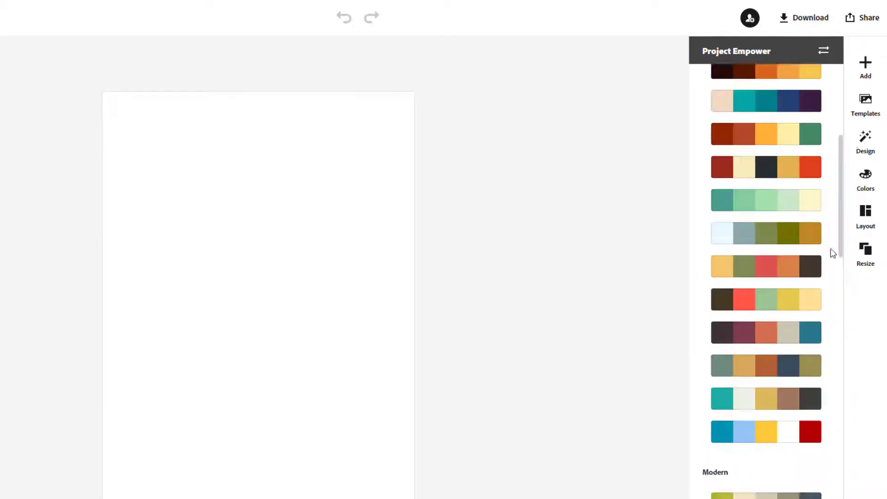
scroll(833, 253, up, 10)
- Browse the page layout options
click(863, 215)
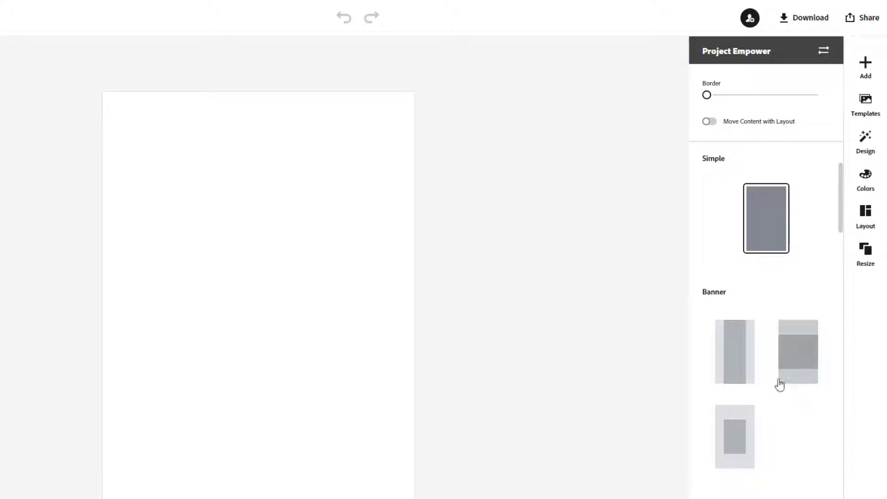
scroll(768, 409, down, 10)
scroll(795, 482, down, 5)
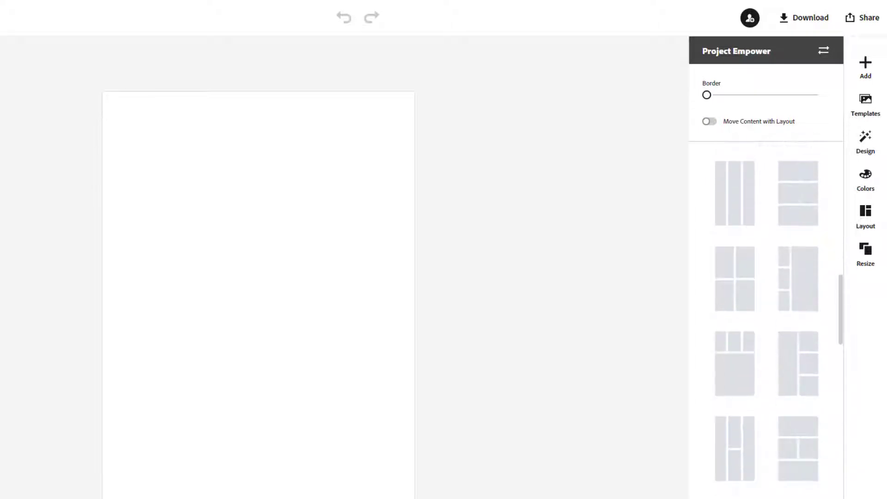
scroll(813, 481, down, 3)
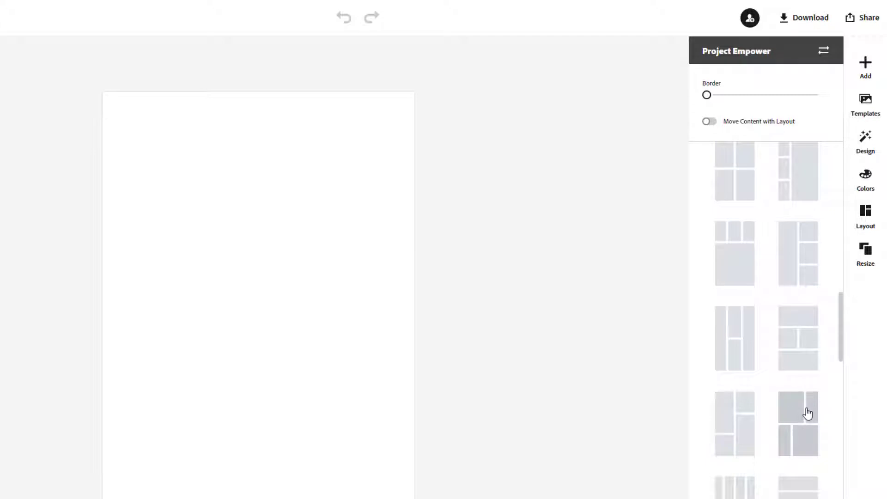
scroll(811, 446, down, 4)
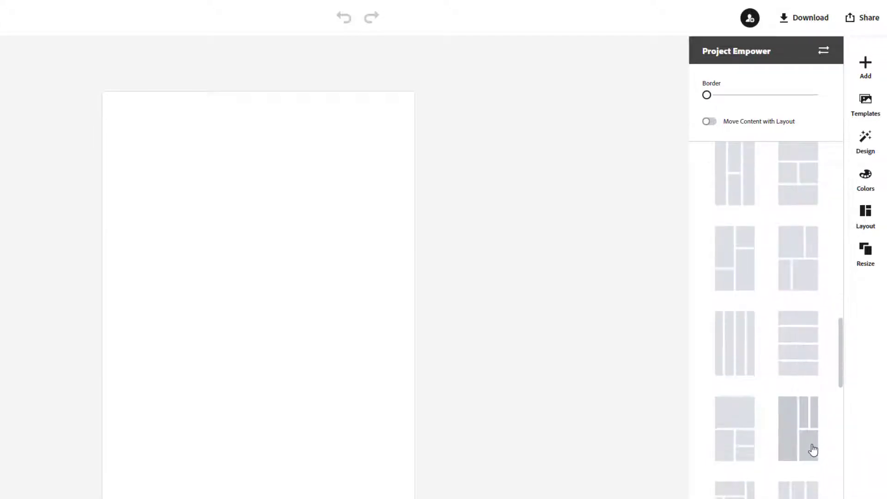
scroll(816, 370, up, 8)
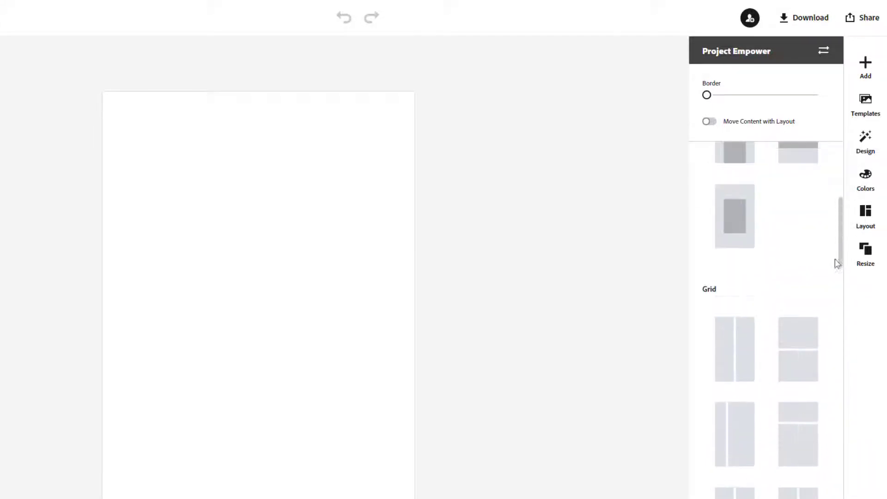
- Show the Resize presets, dismiss the tip, and scroll through Custom, Social post and Standard sizes
click(867, 256)
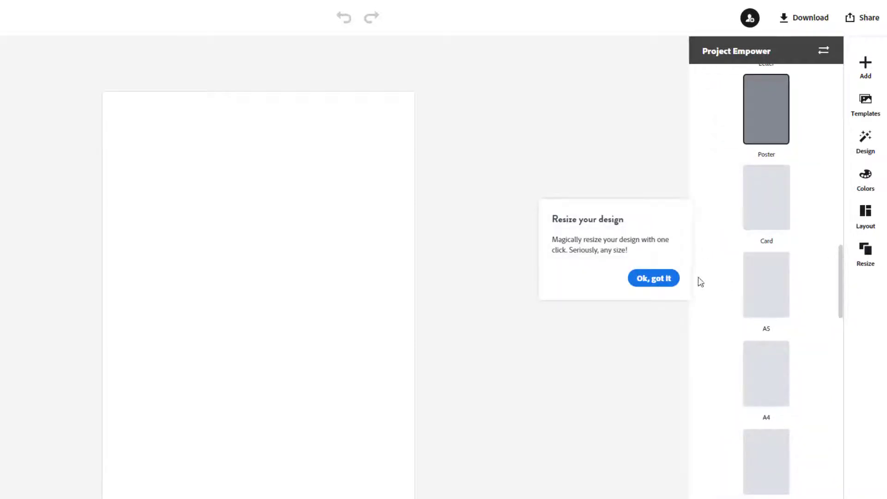
click(666, 279)
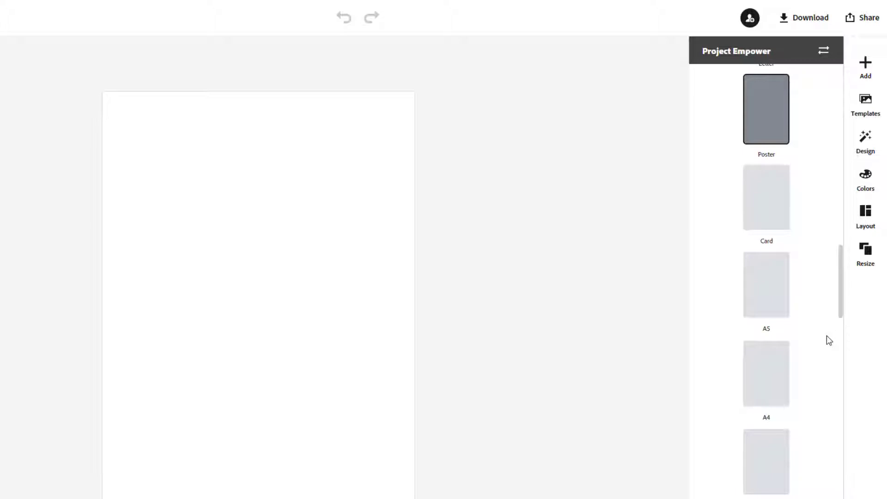
scroll(827, 342, down, 3)
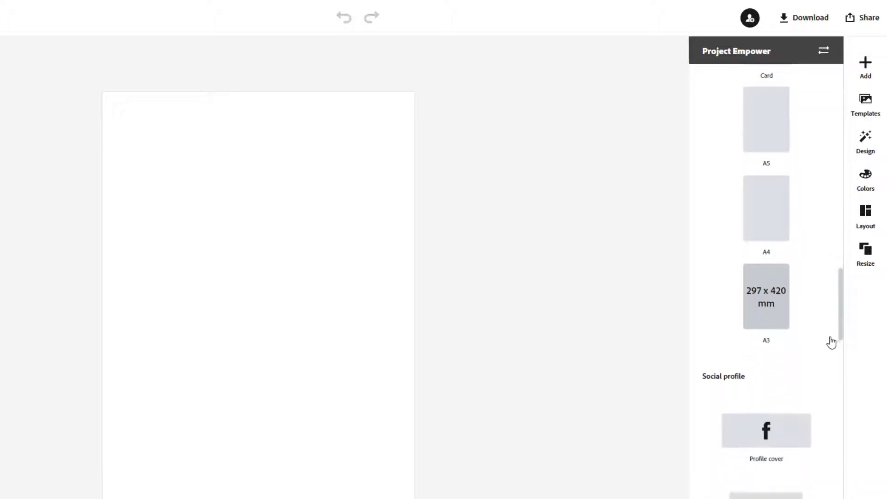
scroll(832, 340, down, 2)
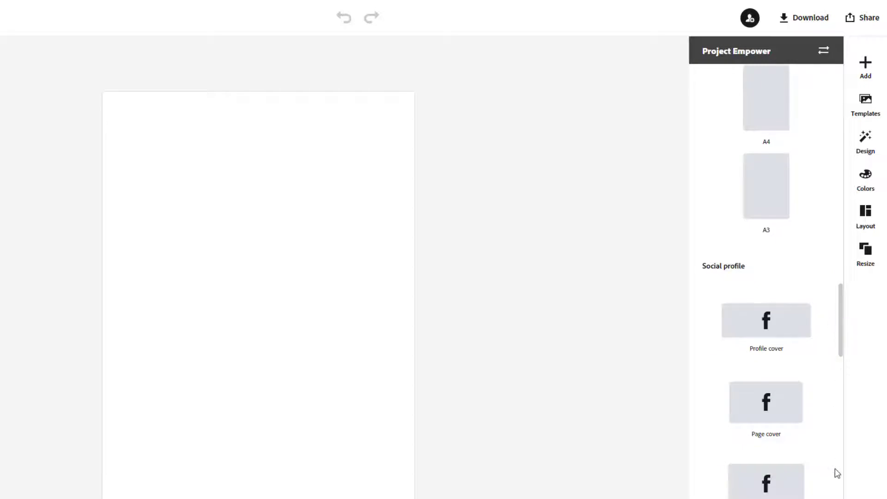
scroll(839, 471, down, 5)
scroll(842, 472, down, 5)
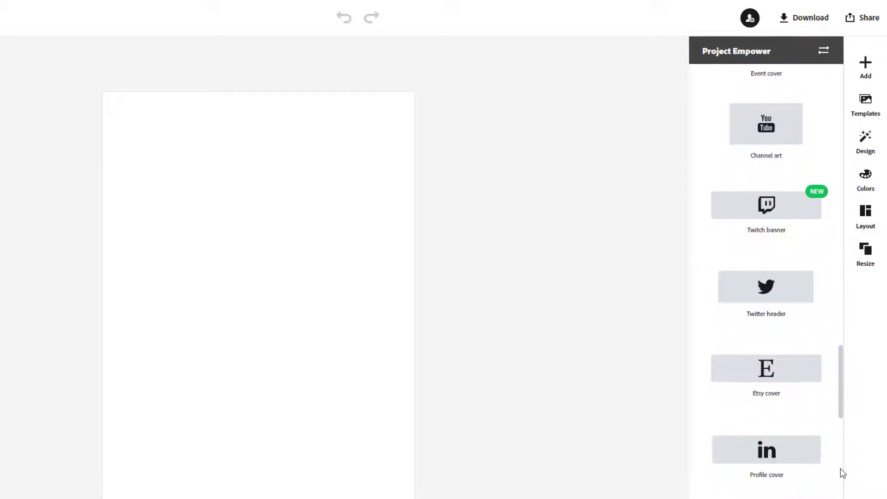
scroll(842, 471, down, 4)
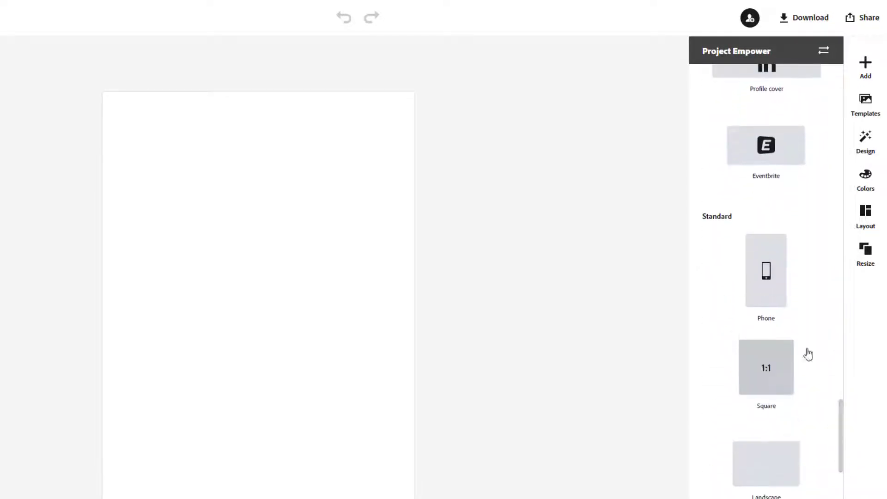
scroll(813, 332, down, 5)
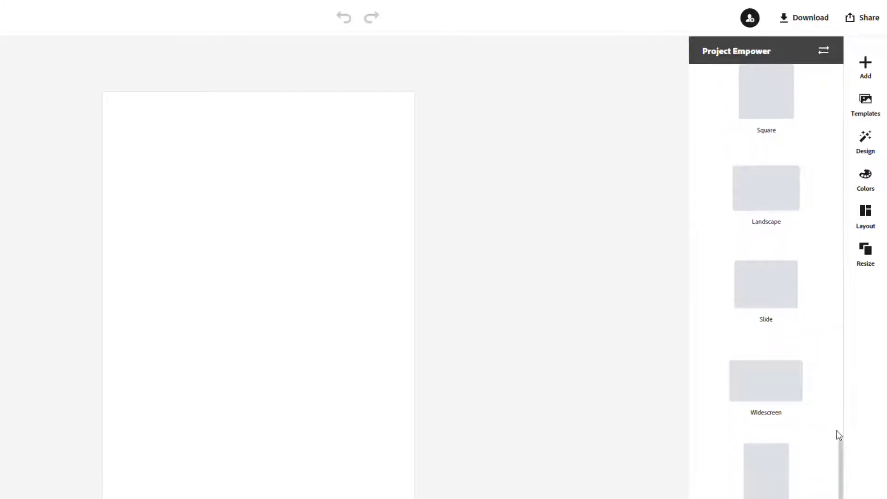
scroll(839, 428, down, 7)
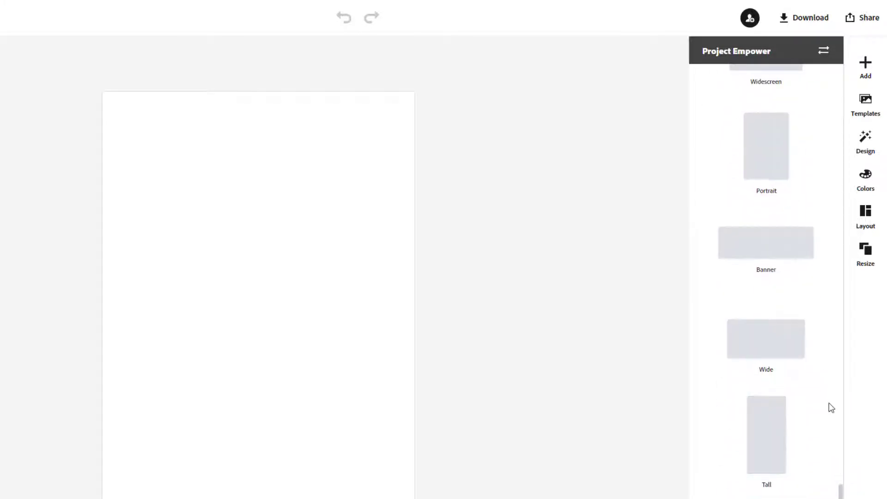
scroll(830, 406, down, 5)
scroll(831, 402, up, 15)
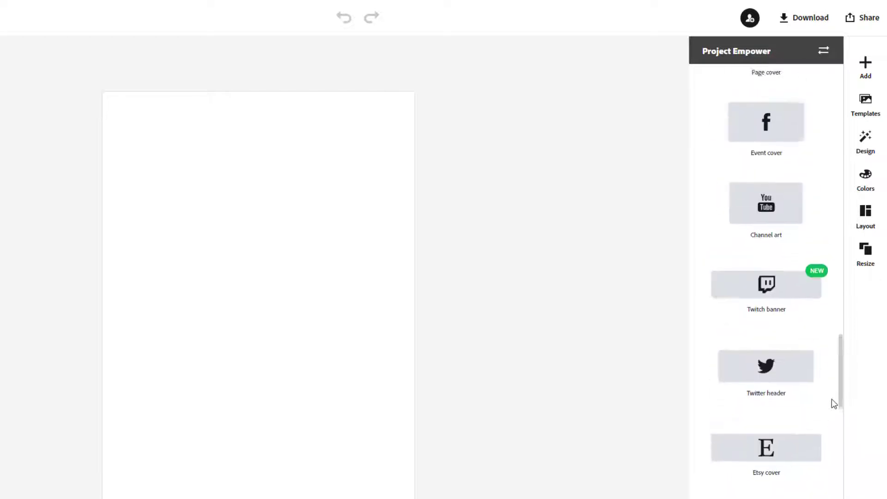
scroll(831, 399, up, 12)
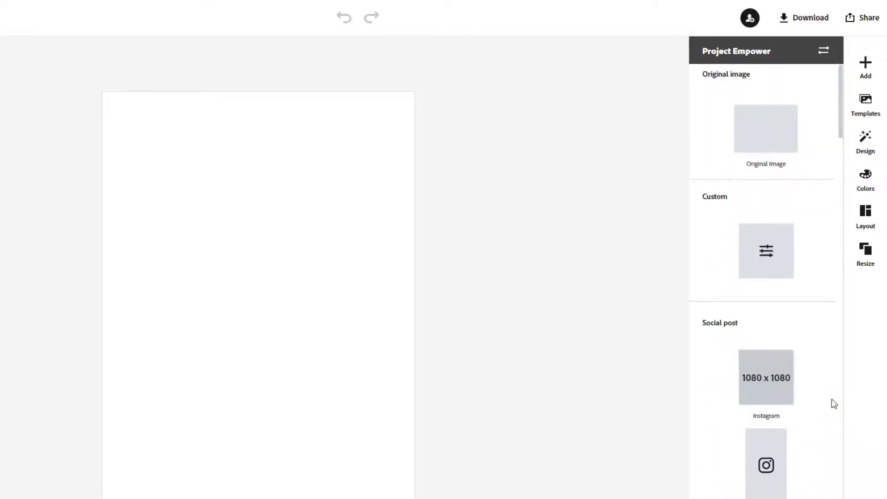
- Bring up the flyer templates and briefly preview the Bubble Tea template
click(865, 101)
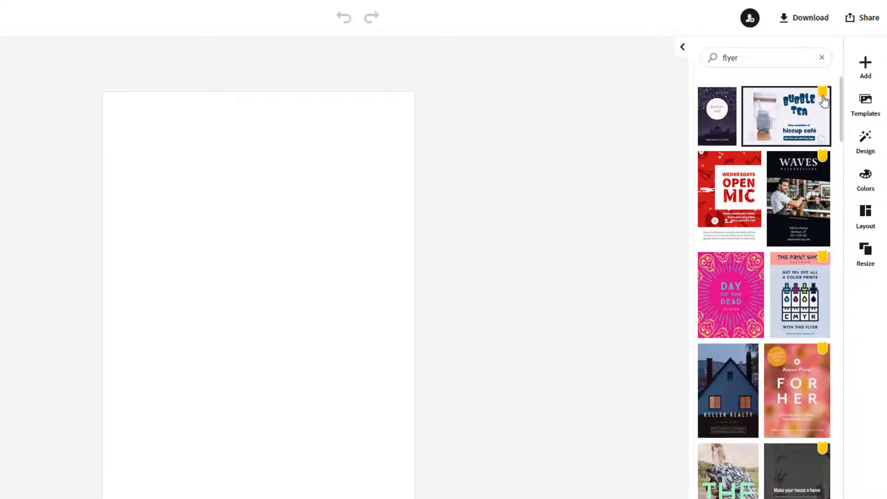
click(792, 118)
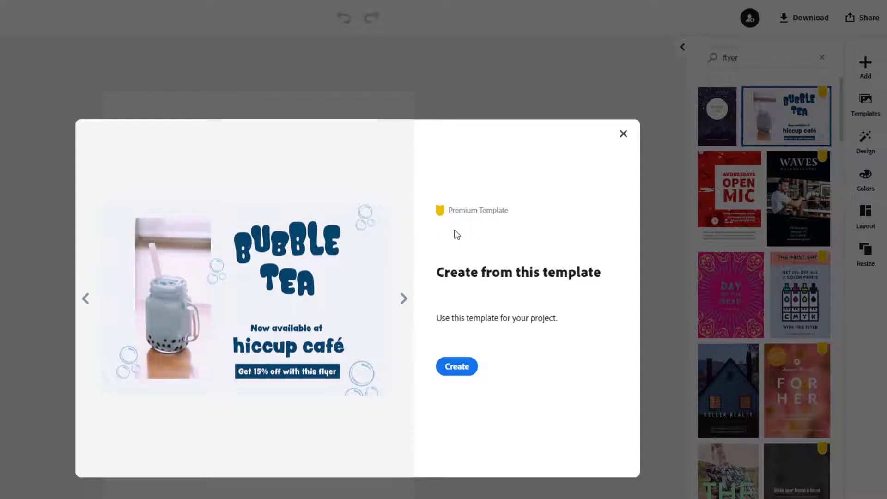
click(623, 135)
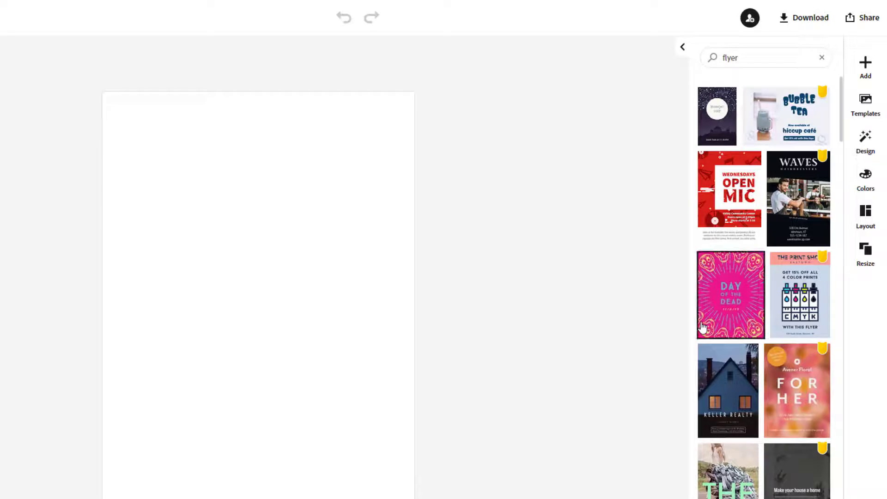
- Scroll down the flyer results to designs like Contactless Delivery and Pop-Up Podcast Studio
scroll(711, 334, down, 5)
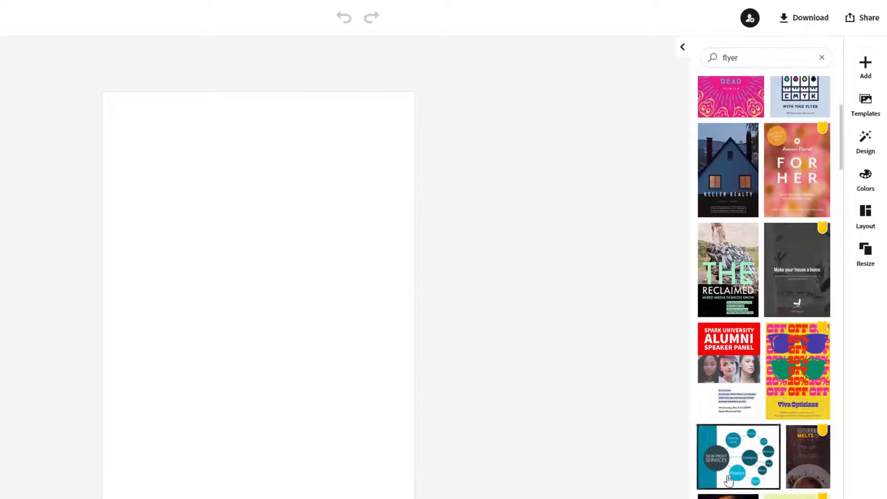
scroll(711, 354, down, 1)
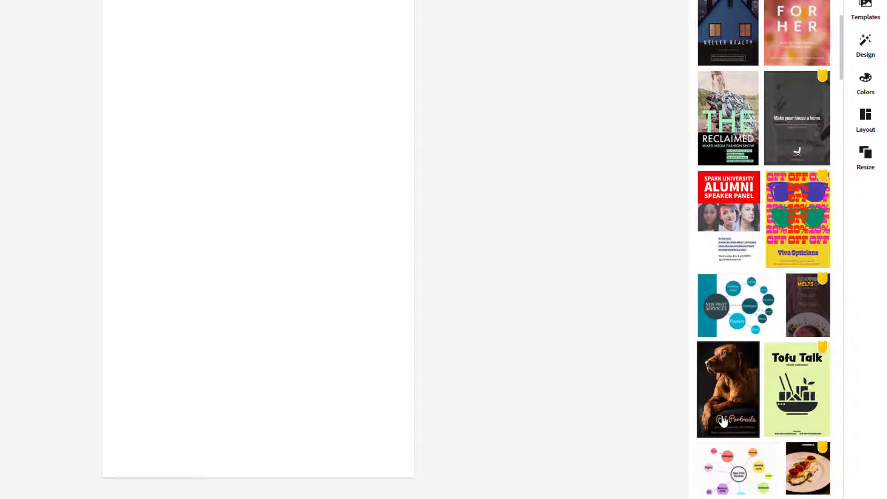
scroll(724, 420, down, 1)
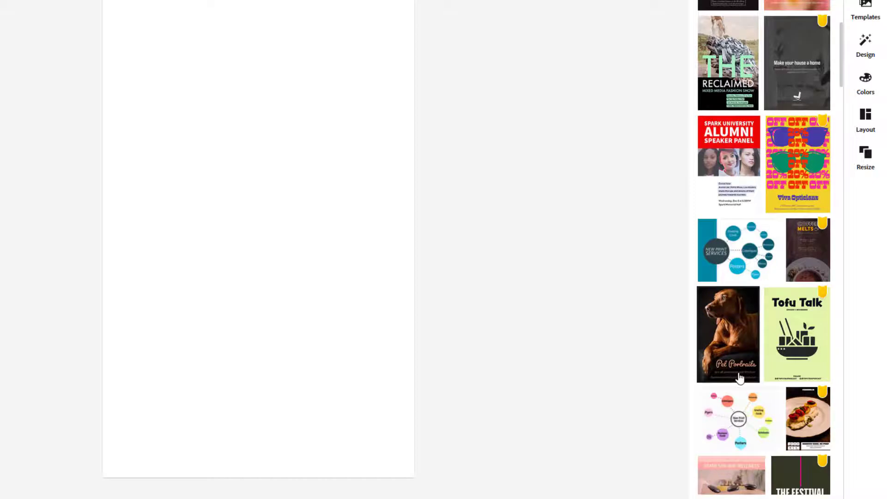
scroll(741, 378, down, 4)
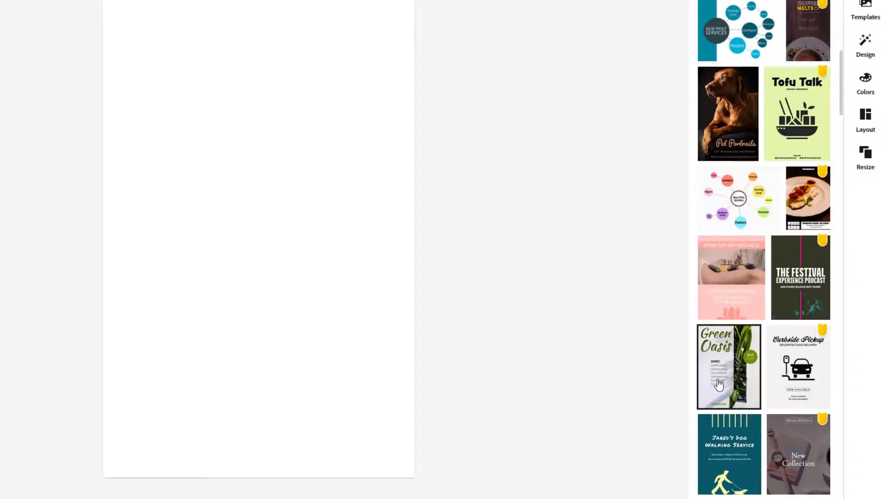
scroll(719, 384, down, 1)
scroll(730, 369, down, 3)
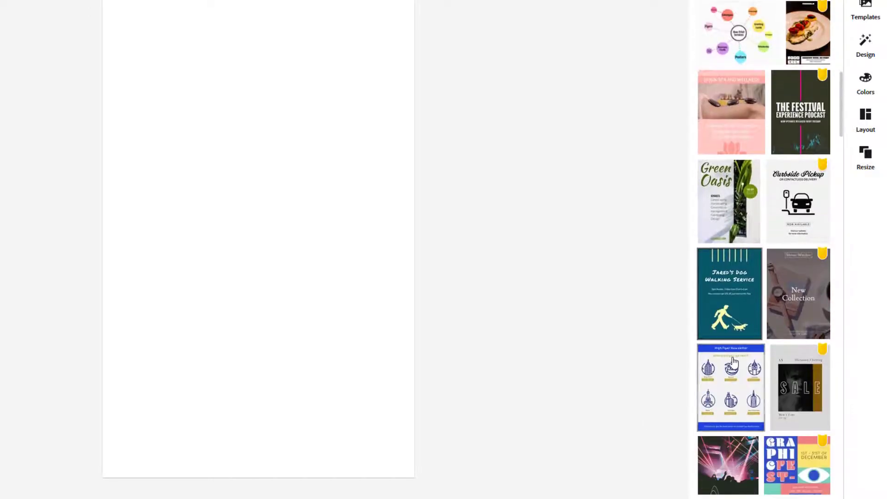
scroll(735, 358, down, 7)
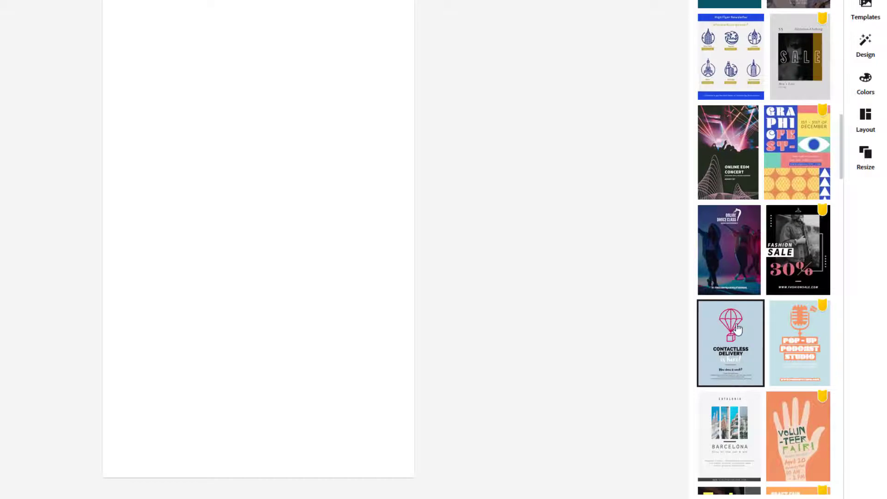
- Compare Contactless Delivery with Pop-up Podcast Studio and Barcelona, then create from Contactless Delivery
click(734, 344)
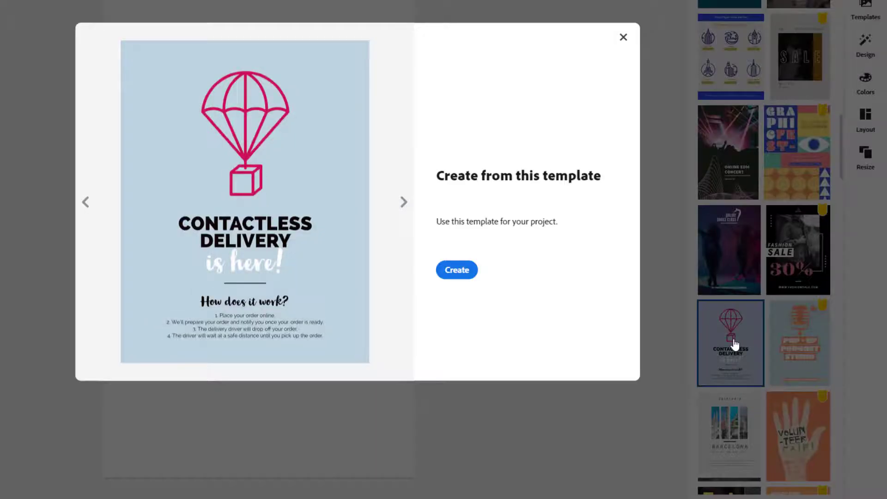
click(404, 202)
click(404, 203)
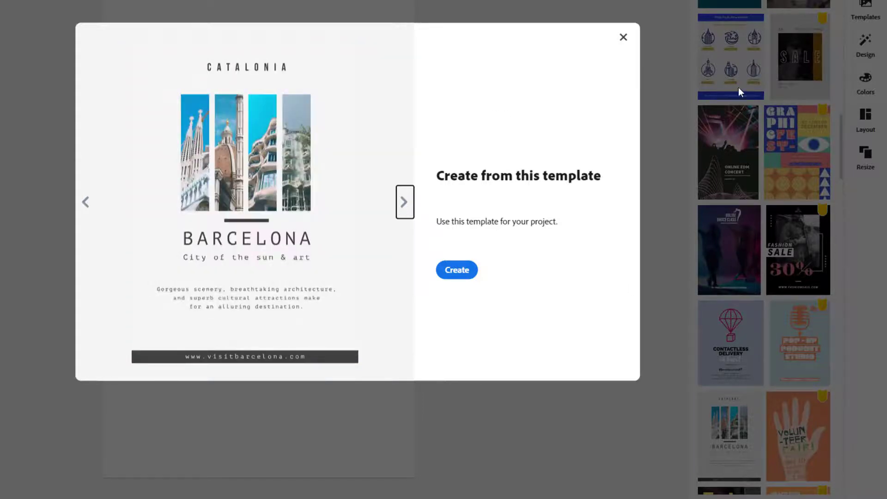
click(84, 202)
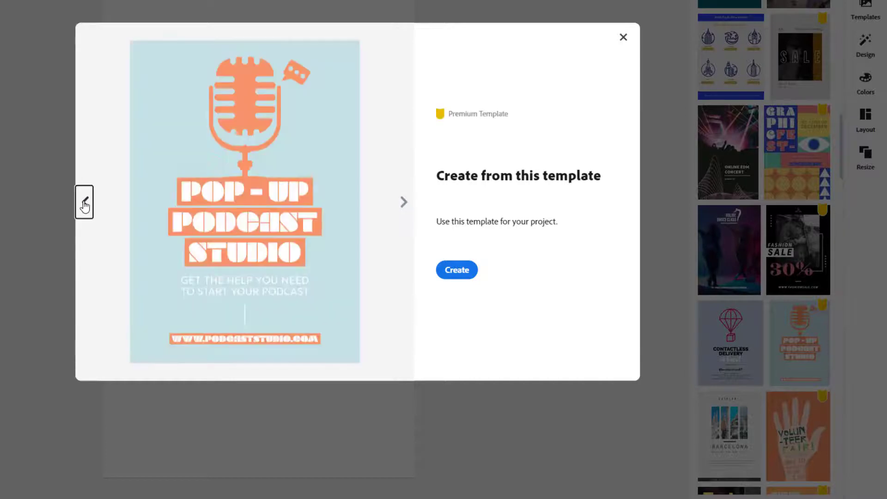
click(84, 203)
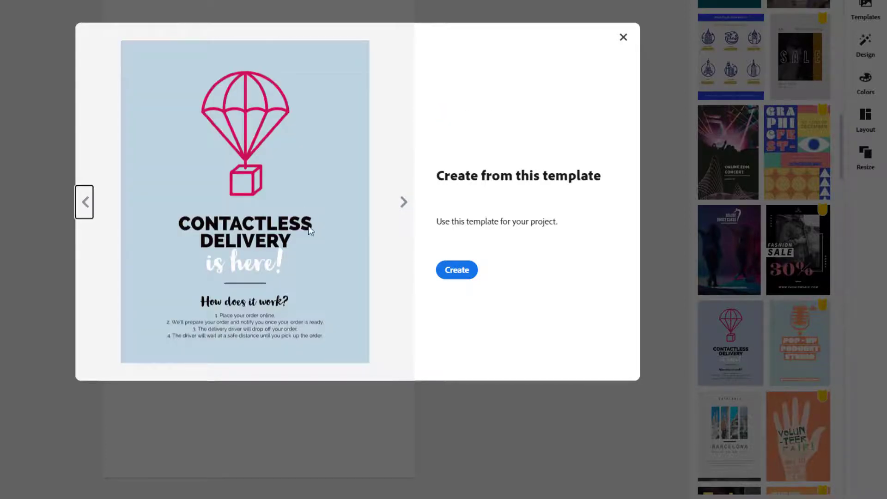
click(466, 275)
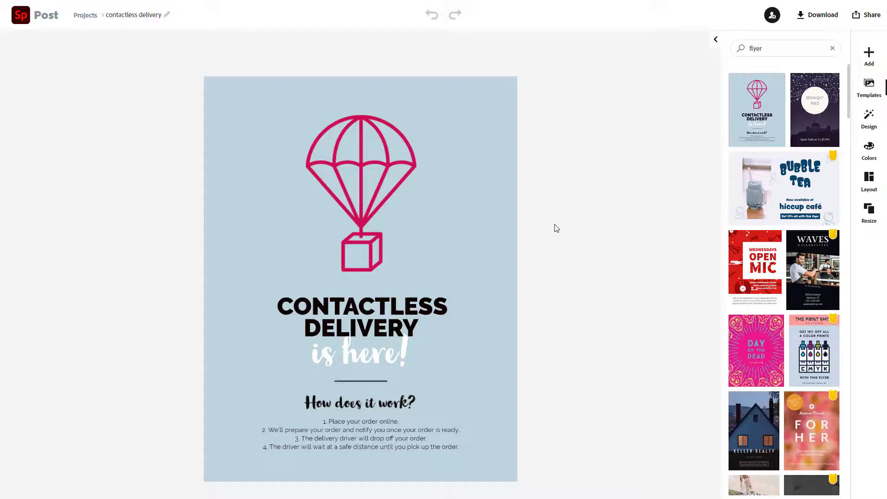
click(866, 151)
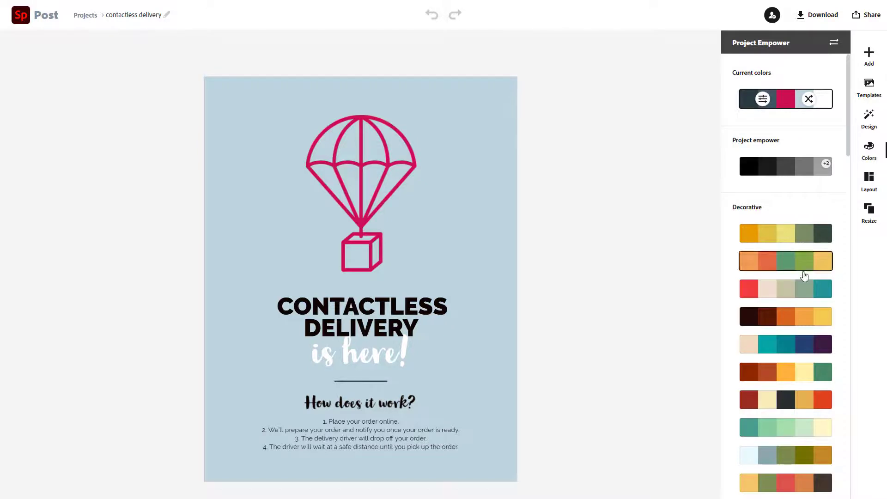
scroll(809, 284, down, 8)
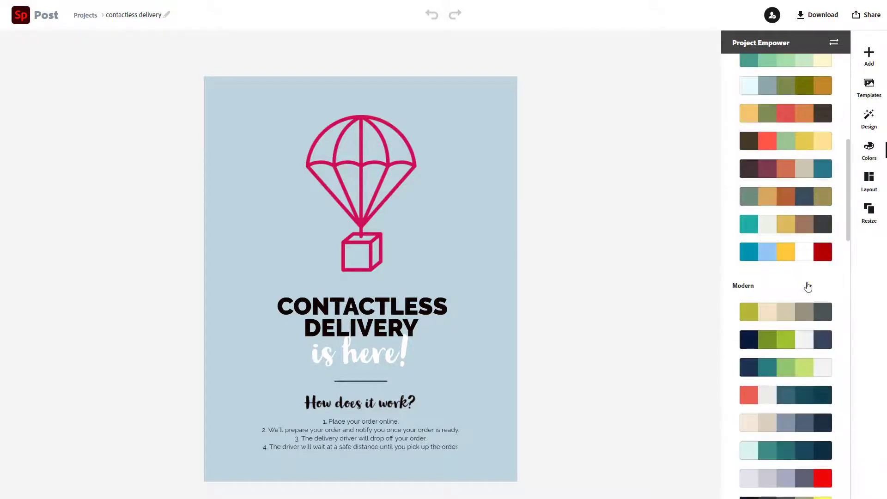
scroll(808, 287, down, 14)
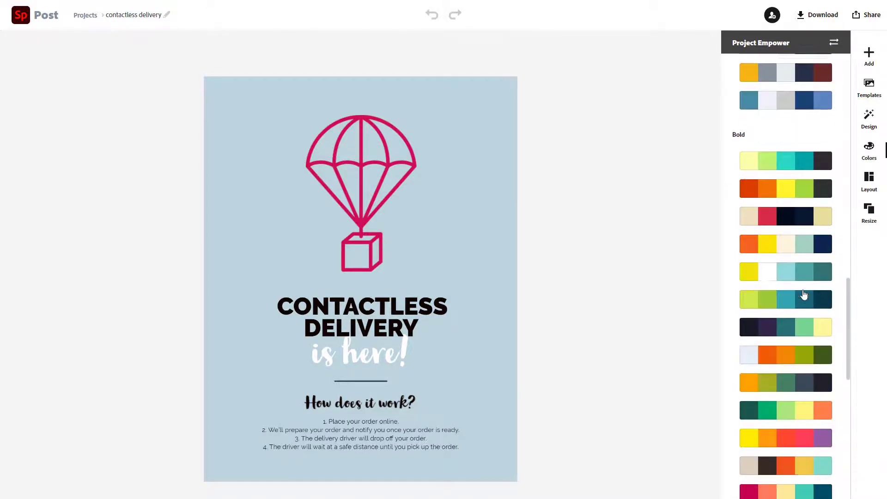
scroll(804, 294, down, 11)
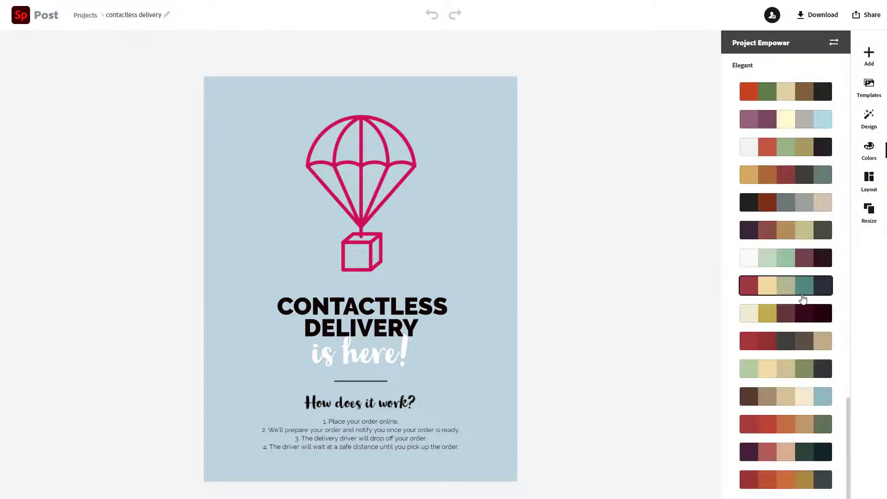
scroll(803, 299, up, 20)
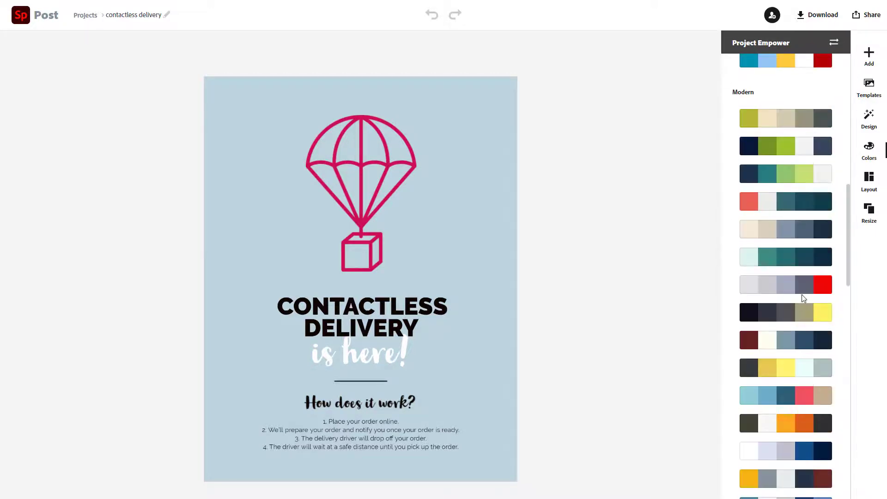
scroll(803, 299, up, 6)
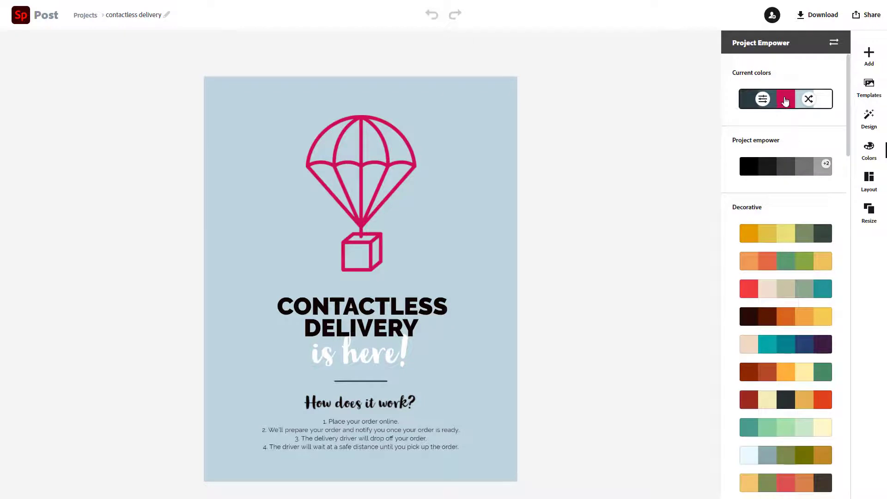
- Change the pink parachute colour to purple and the light blue background to lavender, and save
click(763, 99)
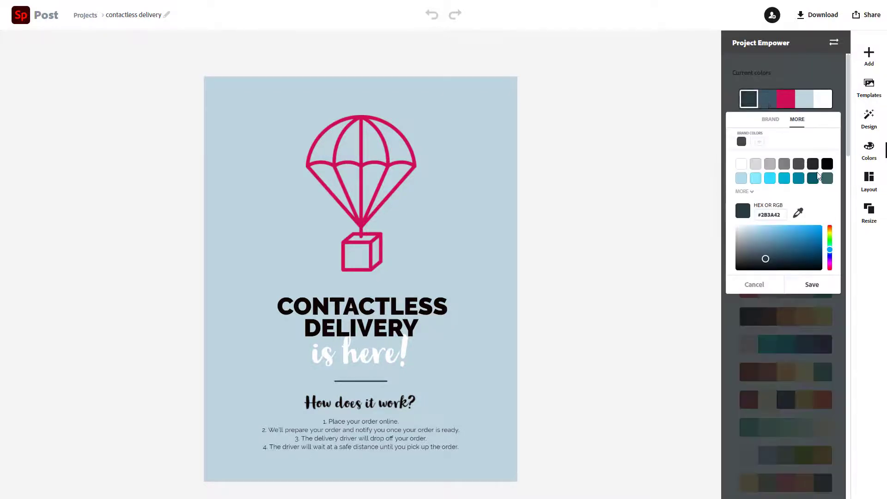
click(786, 105)
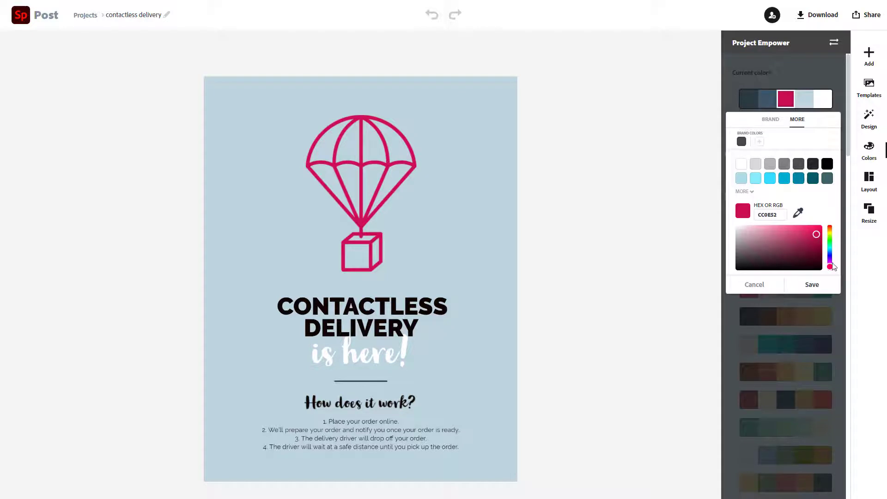
drag(830, 268, 830, 263)
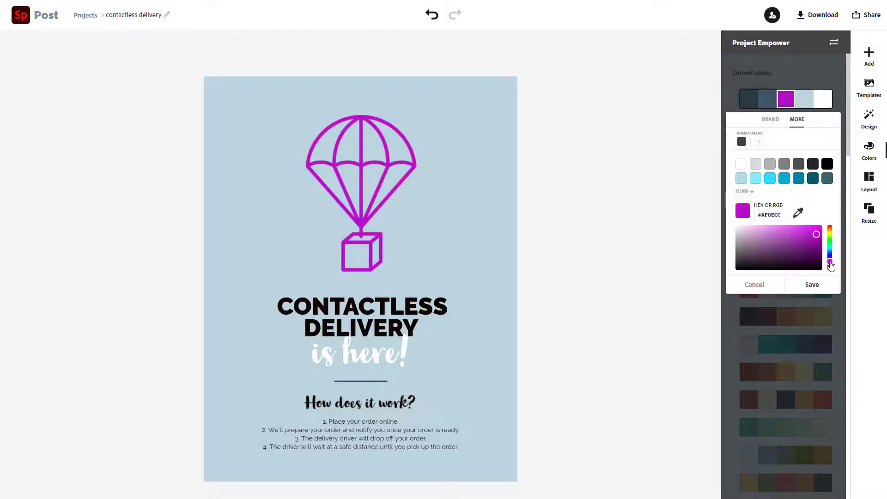
click(804, 99)
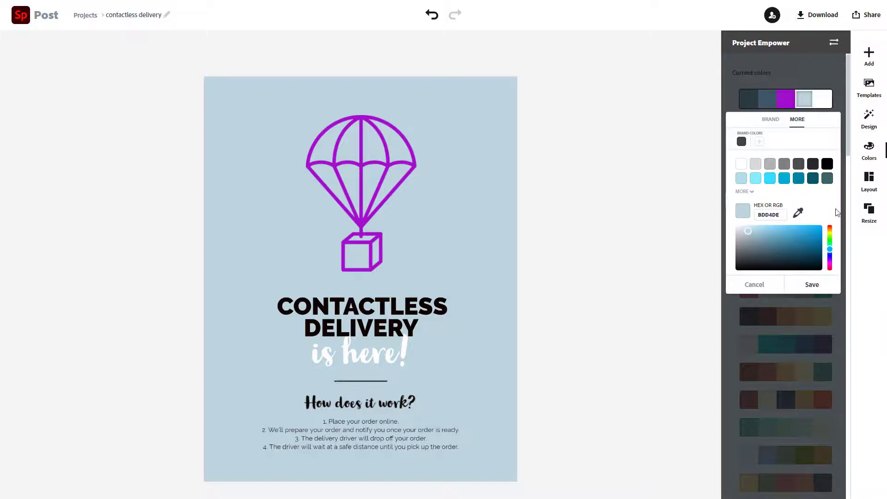
drag(830, 253, 833, 265)
drag(834, 263, 834, 257)
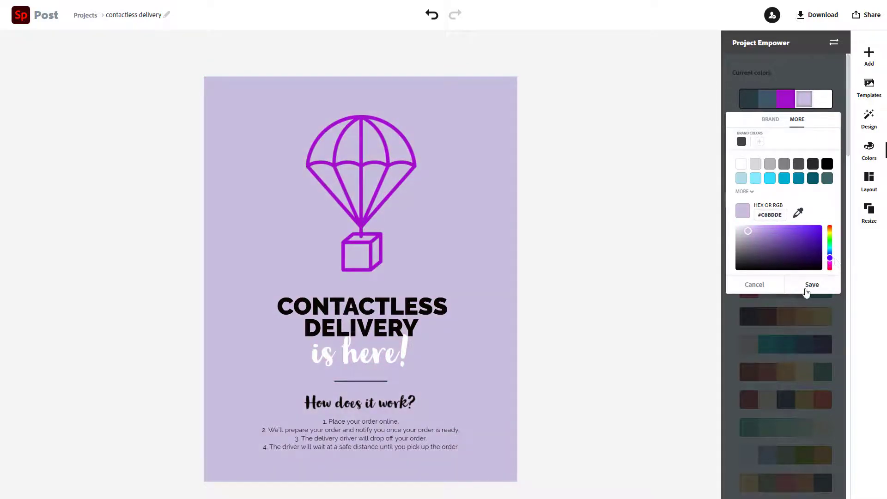
click(809, 286)
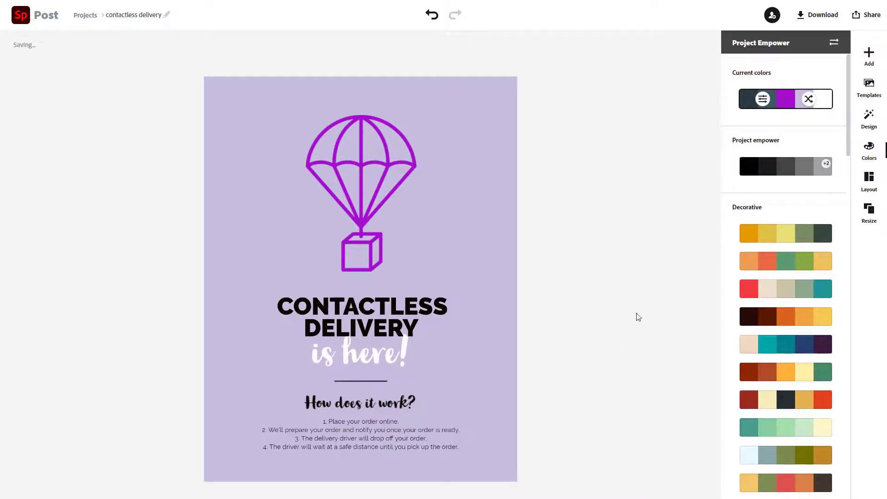
click(366, 208)
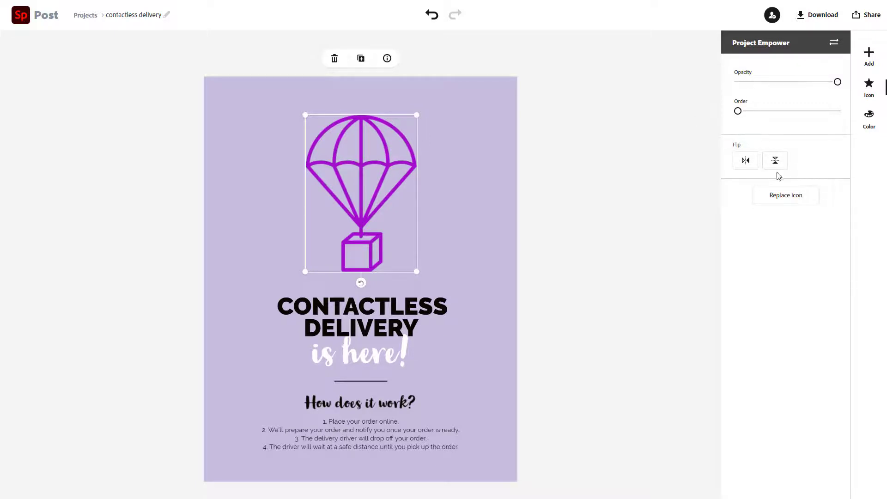
- Swap the parachute for a padlock icon found by searching icons for 'safety'
click(795, 201)
text(Delivery)
key(Return)
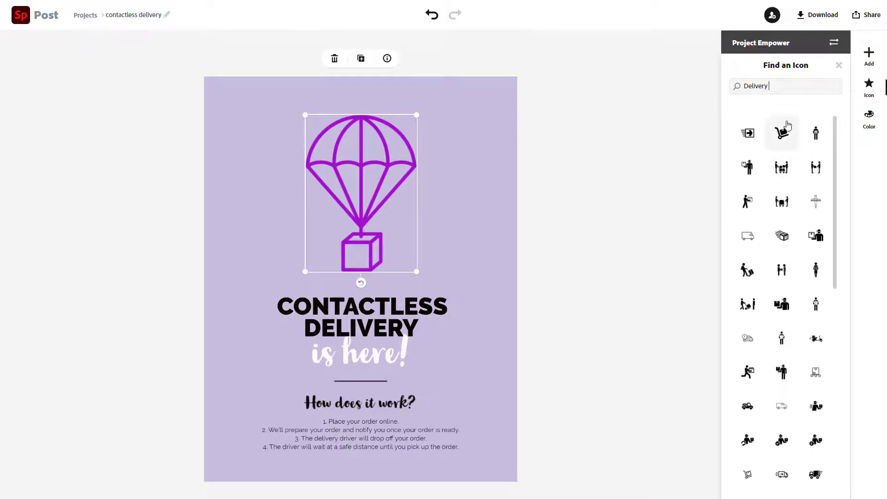
double_click(750, 86)
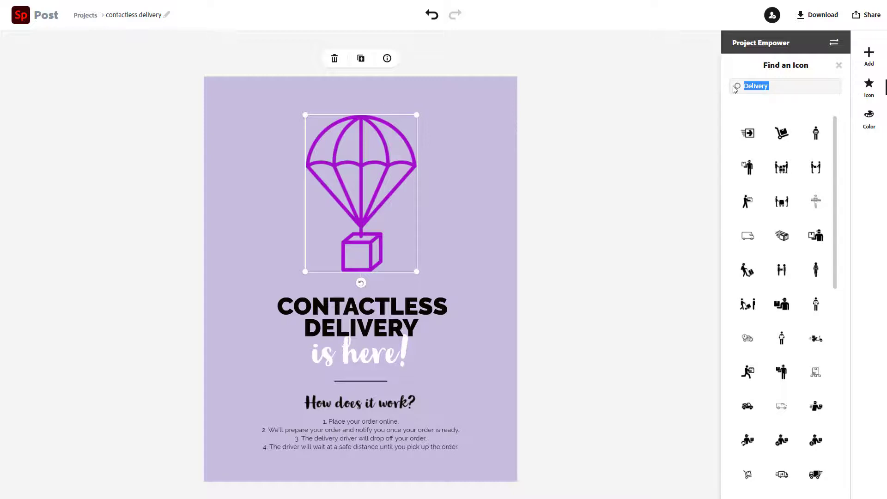
text(safety)
key(Return)
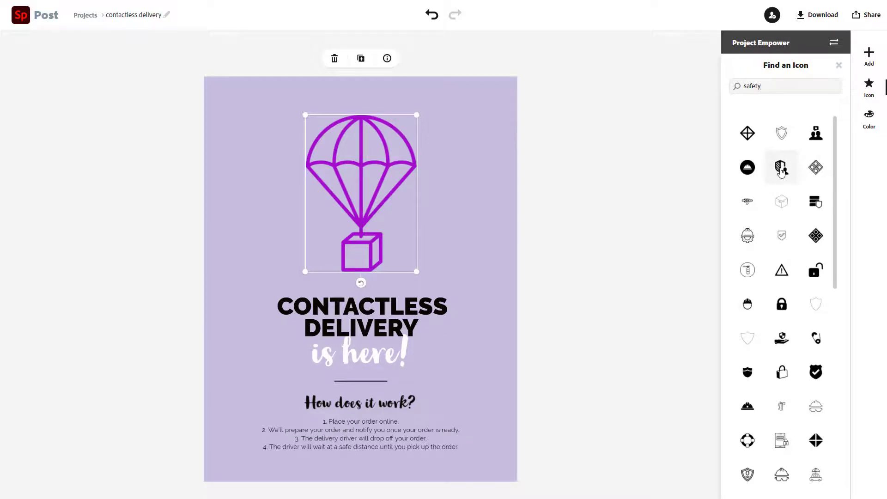
scroll(781, 172, down, 2)
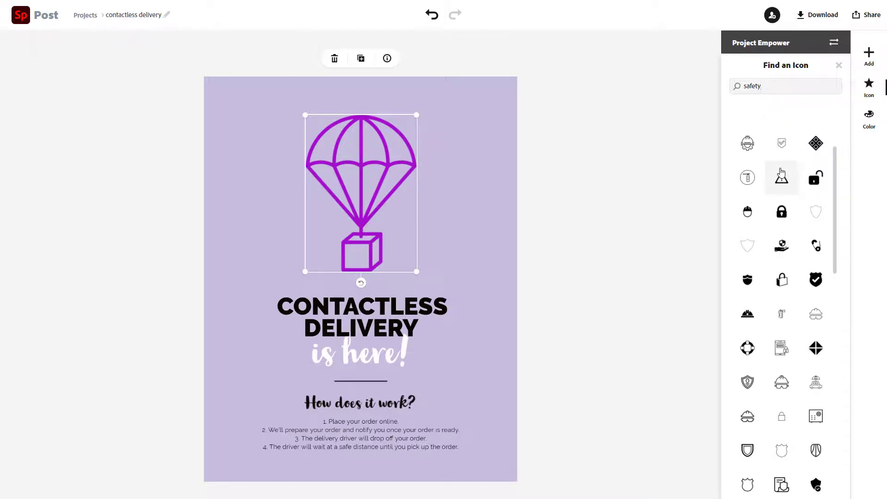
scroll(781, 173, down, 1)
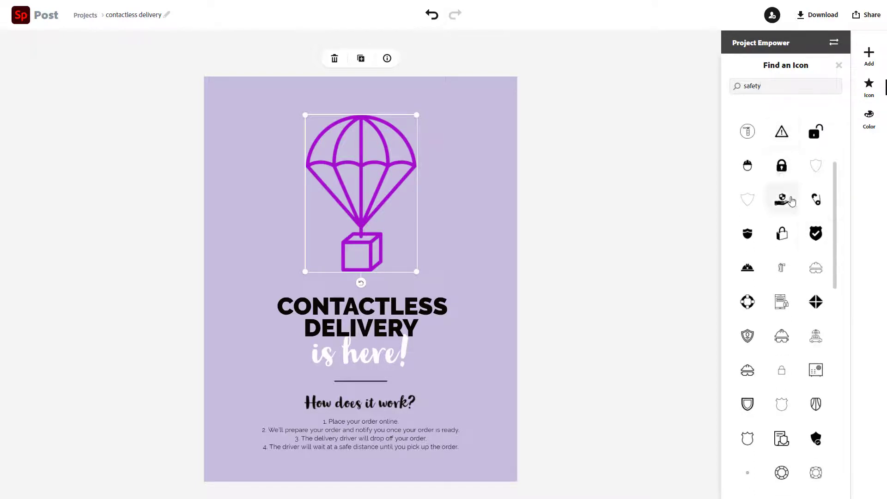
click(781, 169)
click(664, 280)
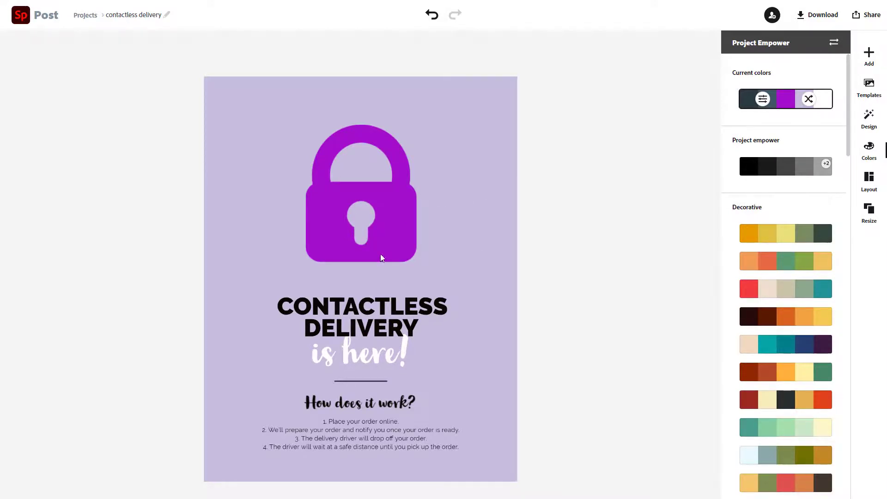
click(869, 52)
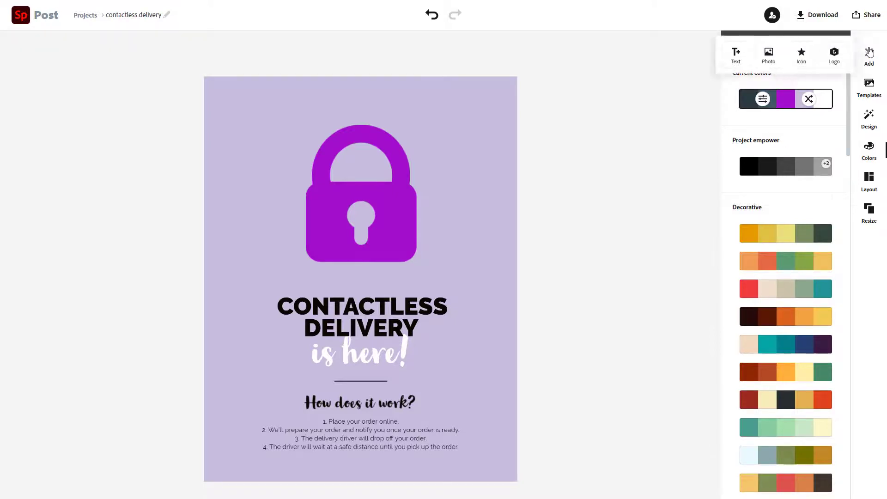
click(769, 56)
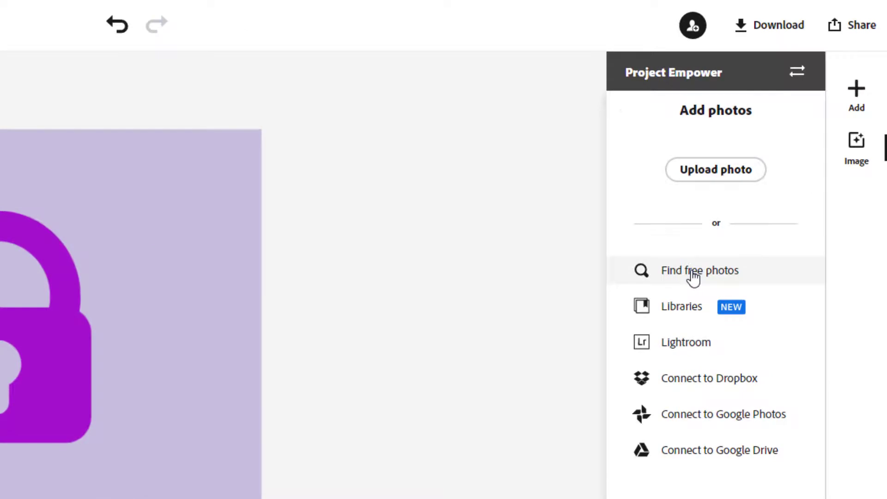
click(693, 273)
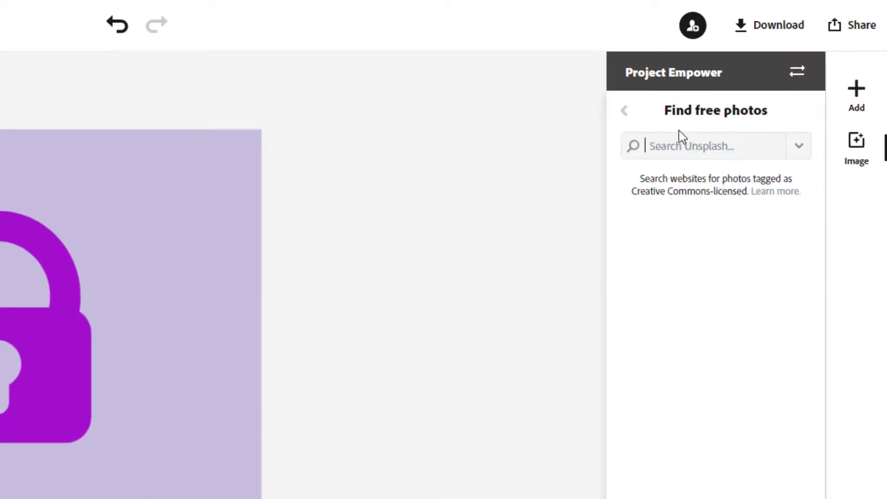
text(safety)
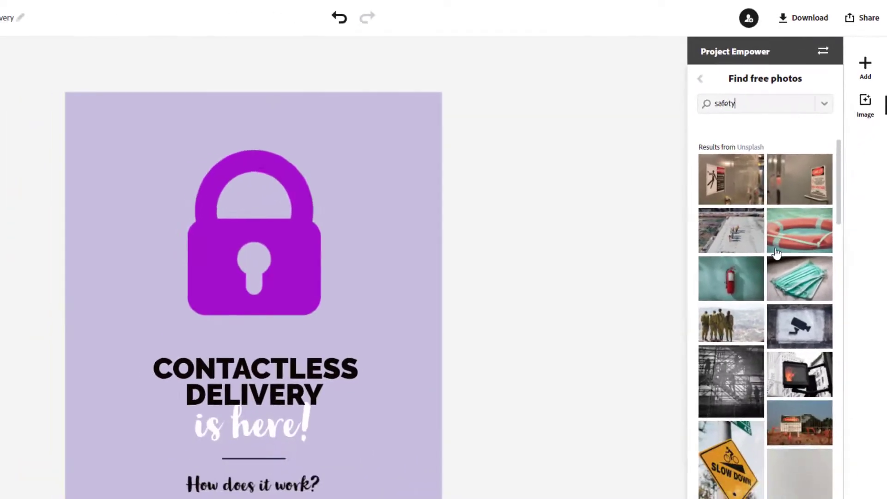
scroll(730, 367, down, 5)
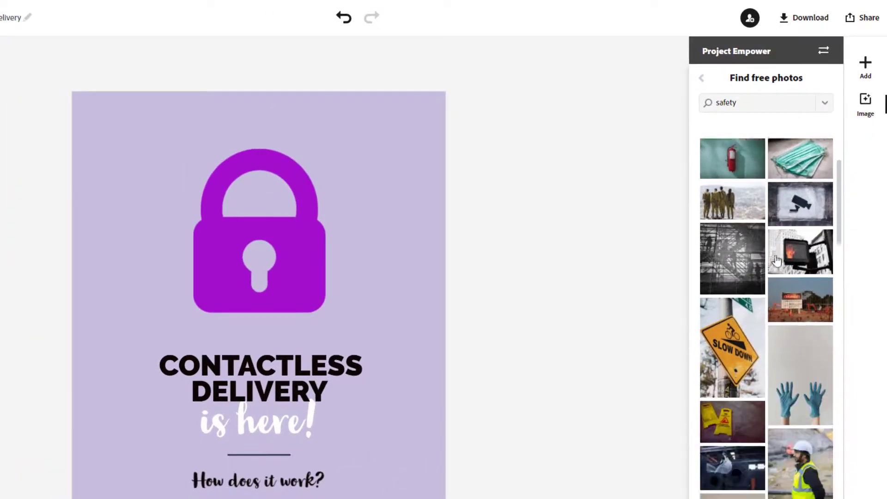
scroll(777, 261, down, 3)
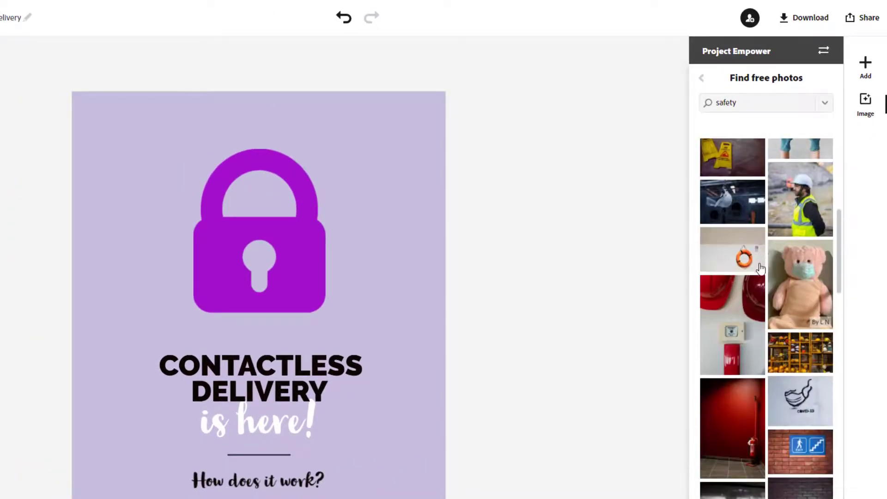
click(739, 258)
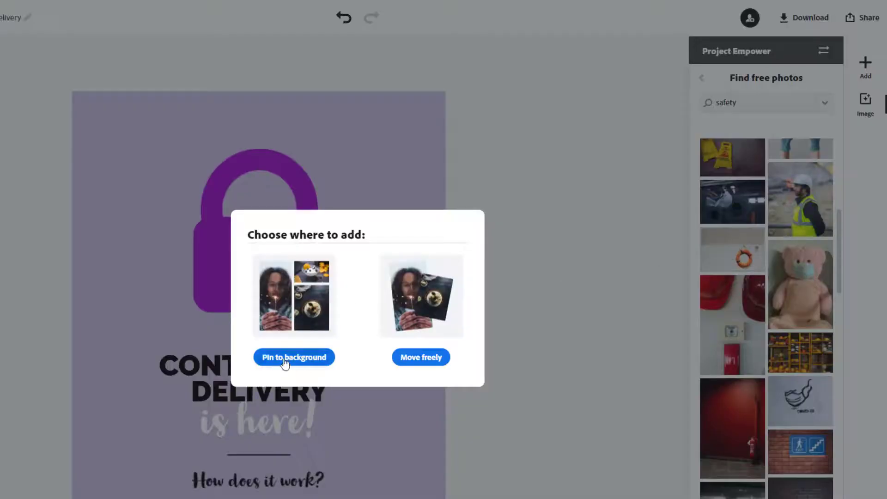
click(419, 361)
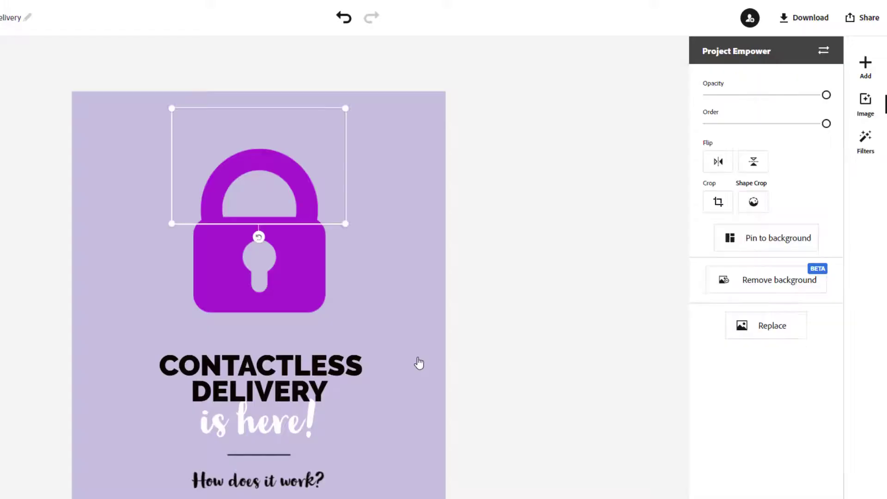
mouse_move(265, 172)
mouse_down()
mouse_move(353, 190)
mouse_move(176, 192)
mouse_move(344, 202)
mouse_move(266, 185)
mouse_up()
click(243, 69)
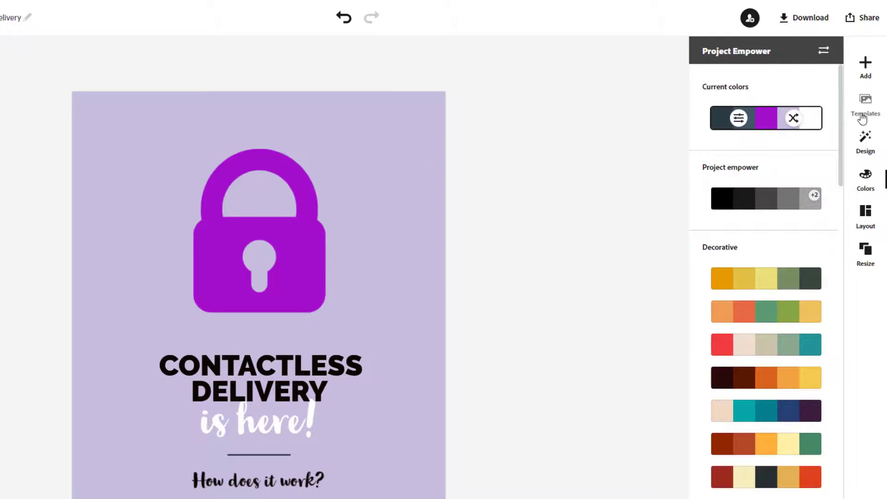
click(866, 69)
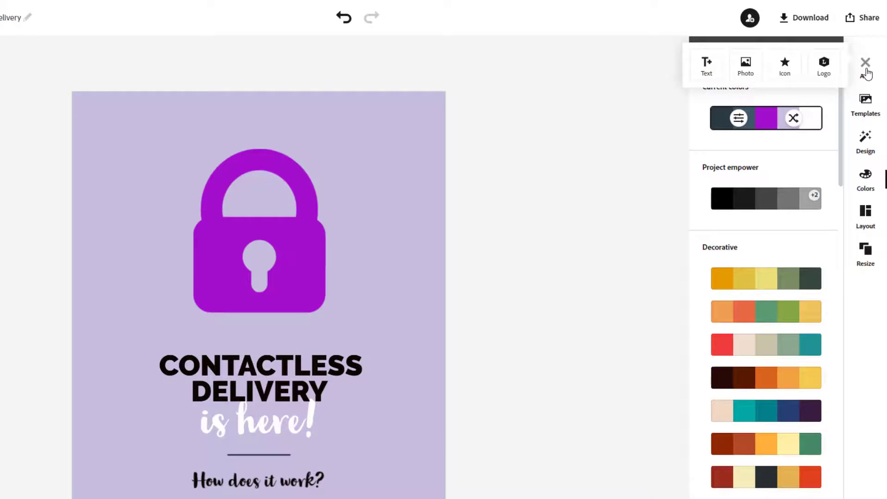
click(599, 196)
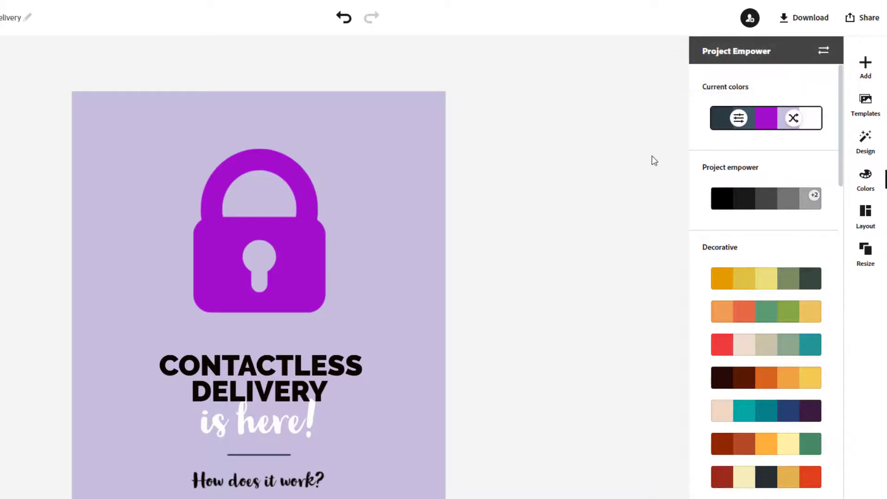
click(259, 375)
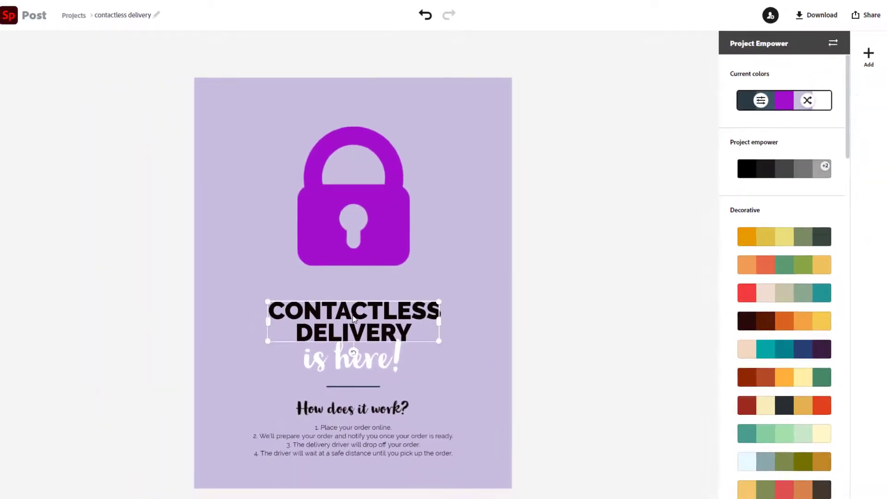
- Change the bold CONTACTLESS DELIVERY heading to read 'Discussion on'
double_click(353, 315)
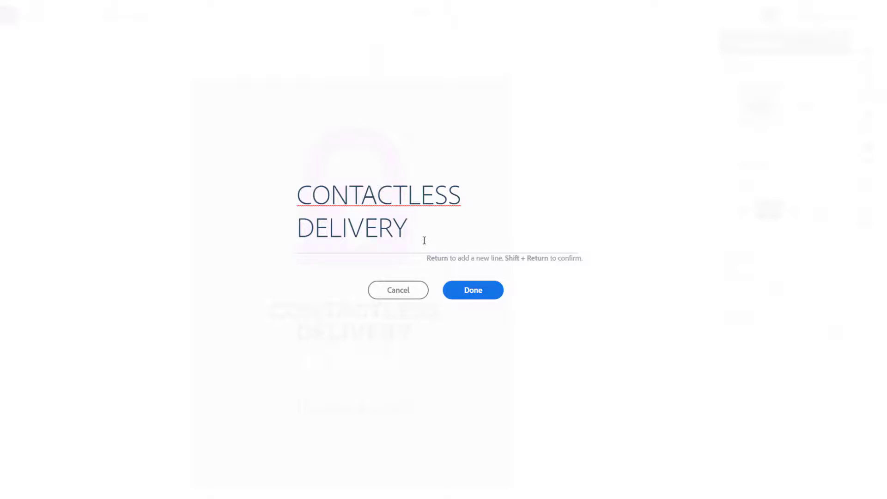
drag(416, 230, 285, 199)
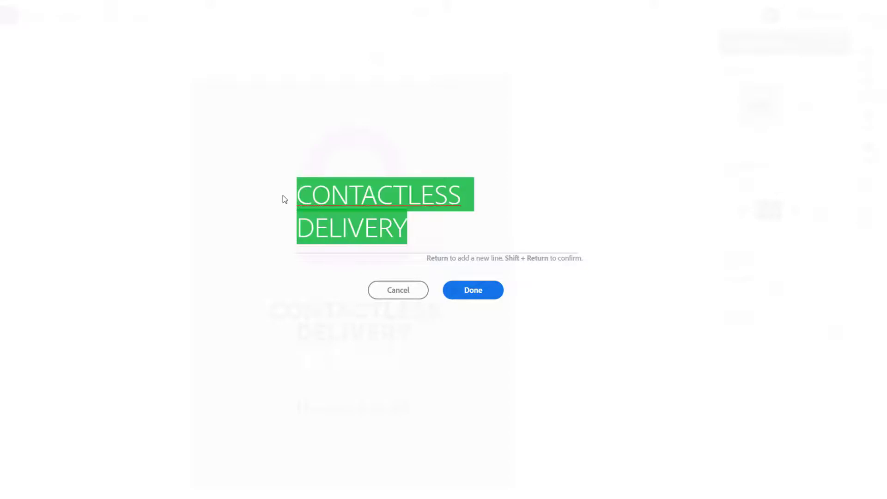
text(Disc)
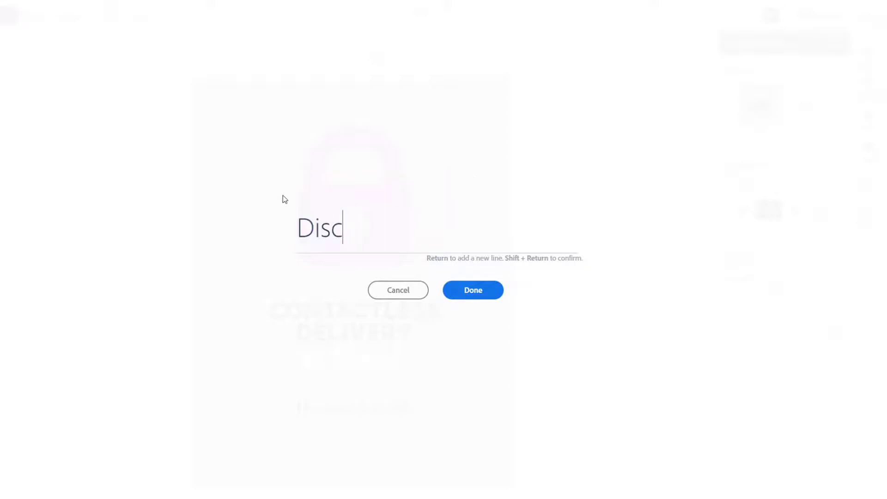
text(ussion on Int)
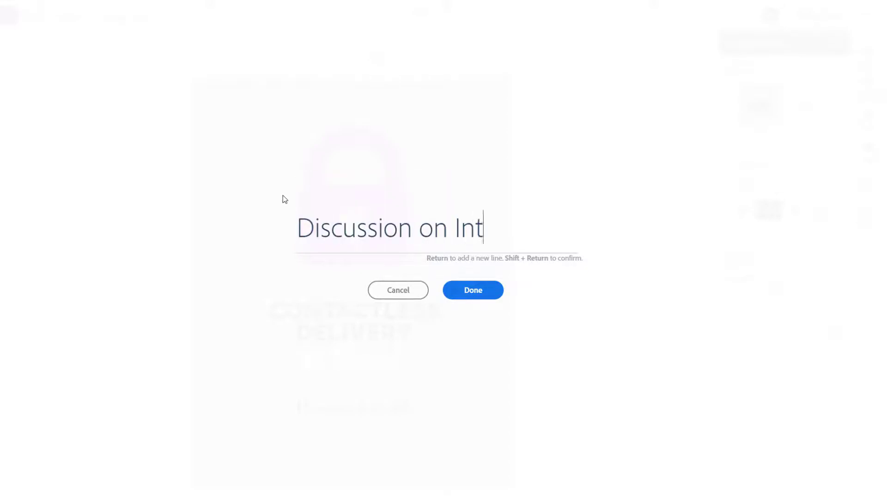
text(ernet Safety)
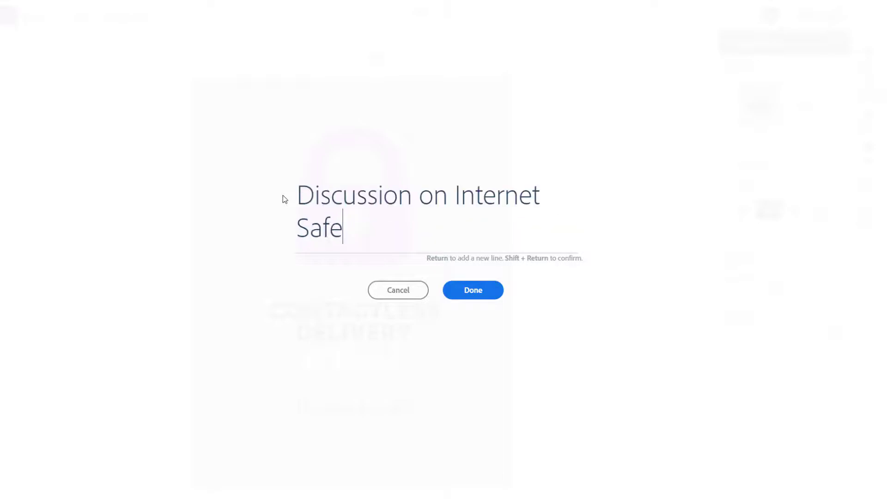
click(493, 296)
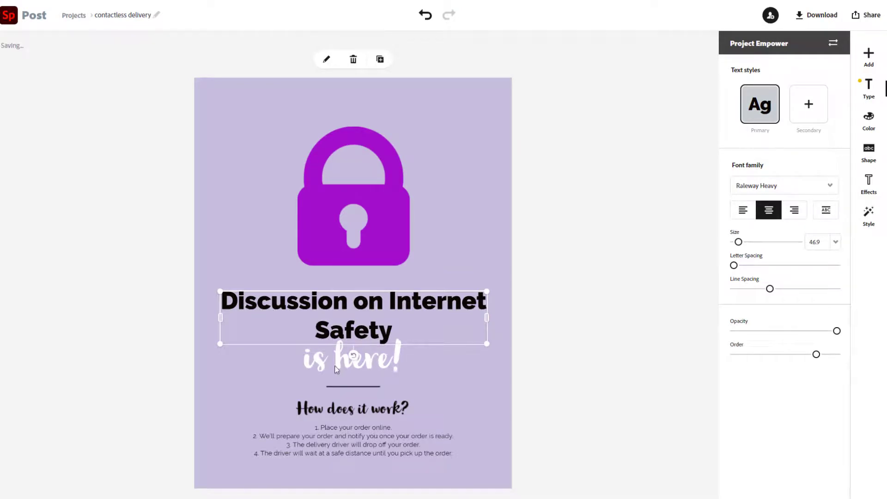
double_click(362, 330)
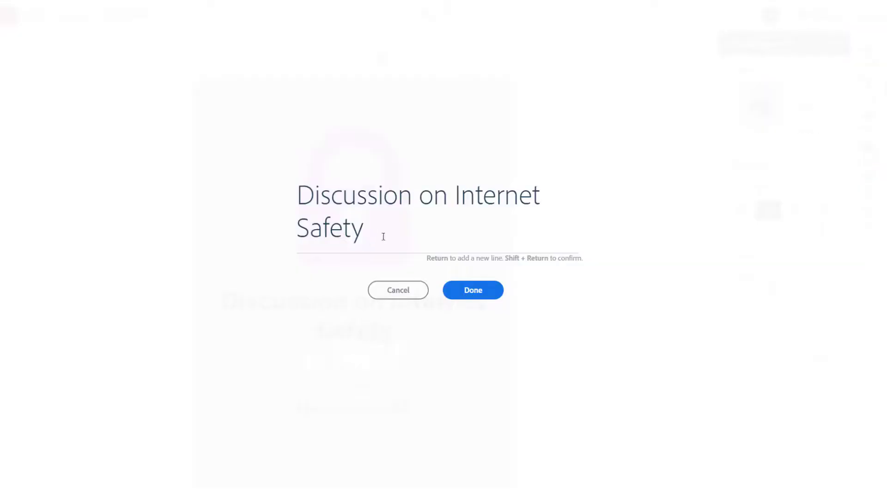
shift+click(450, 211)
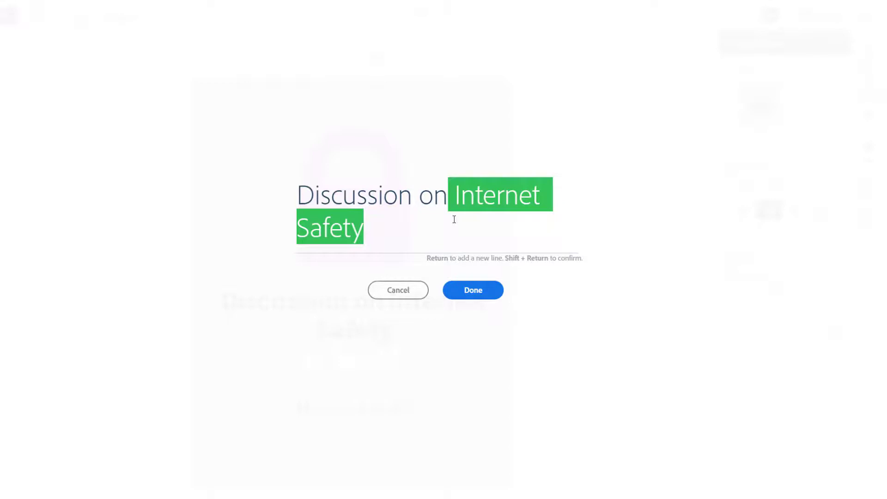
key(BackSpace)
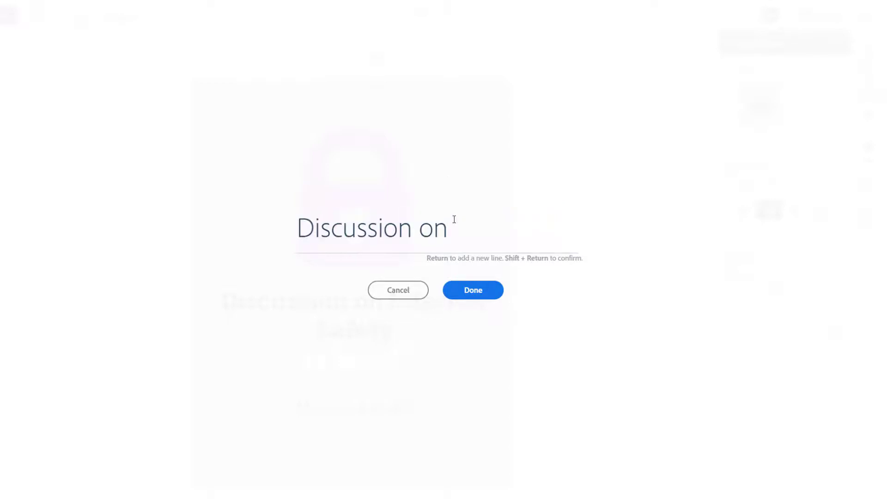
click(475, 292)
- Replace the script 'is here!' line with 'Internet Safety'
double_click(390, 356)
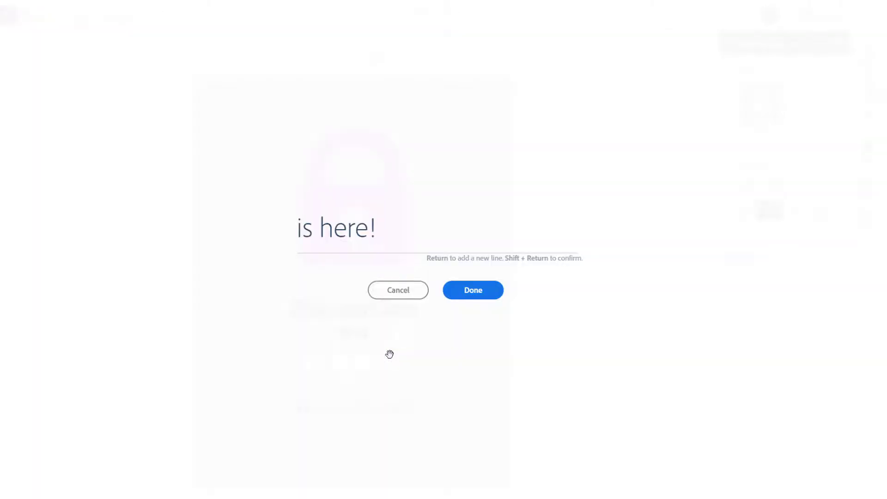
key(BackSpace)
key(BackSpace)
key(BackSpace)
key(BackSpace)
key(BackSpace)
key(BackSpace)
key(BackSpace)
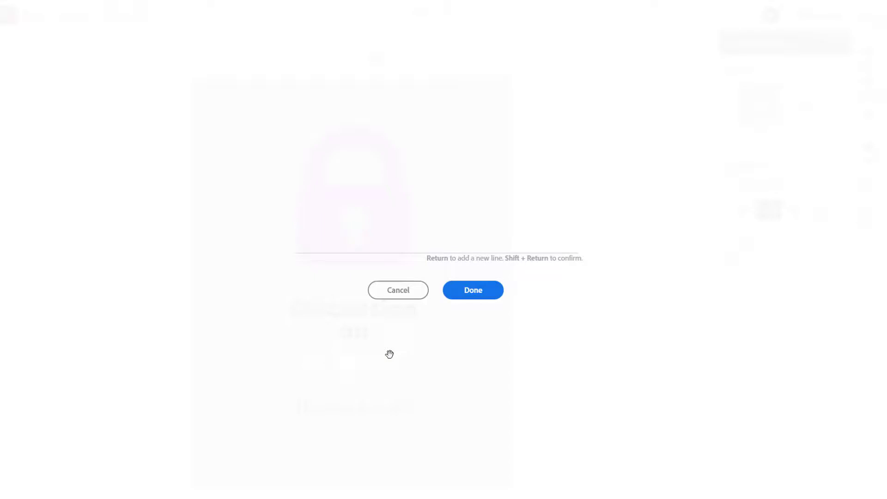
text(Internet Sa)
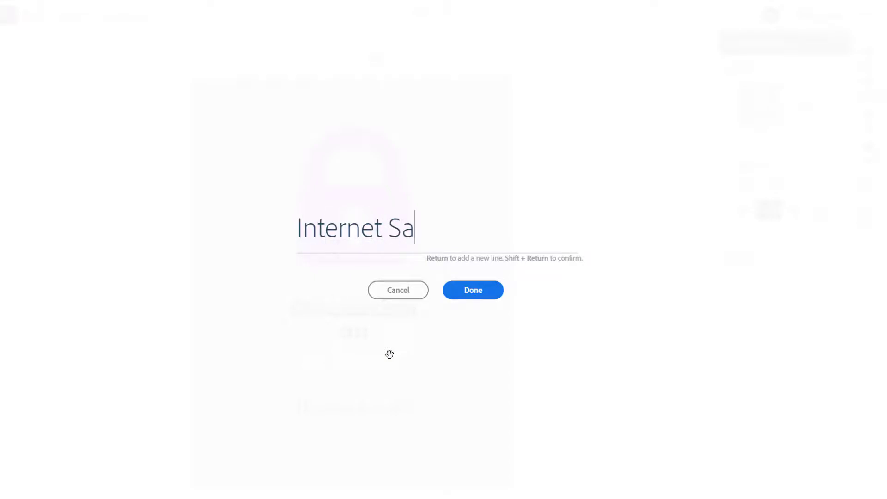
text(g)
key(BackSpace)
text(fety)
click(496, 291)
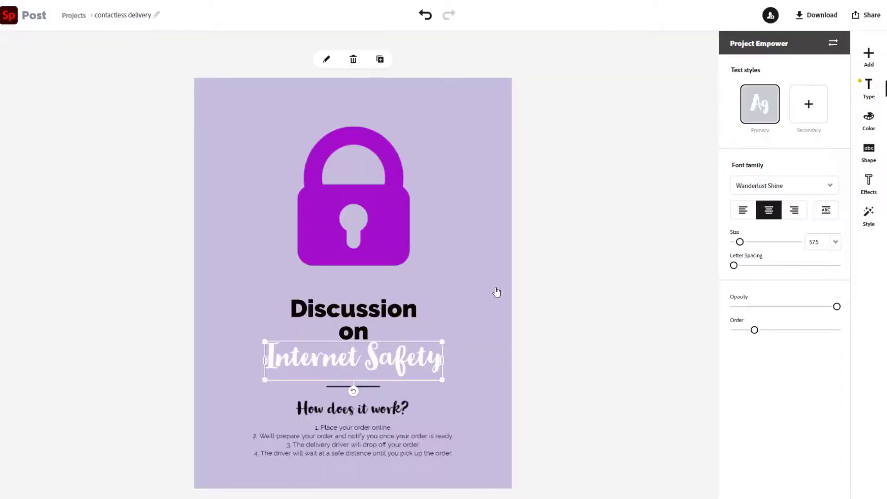
click(568, 318)
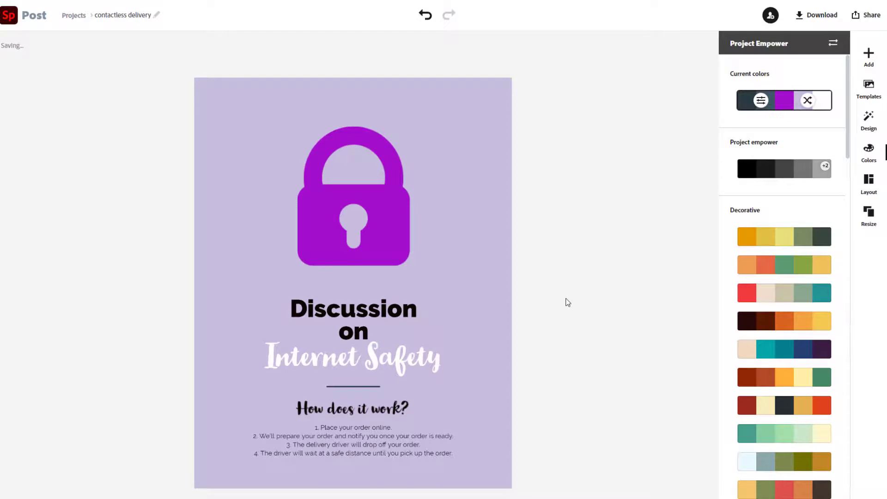
- Retitle 'How does it work?' as 'What do I need to know?' and list September 20th, 5:30 pm, YouTube streaming and email questions
double_click(351, 409)
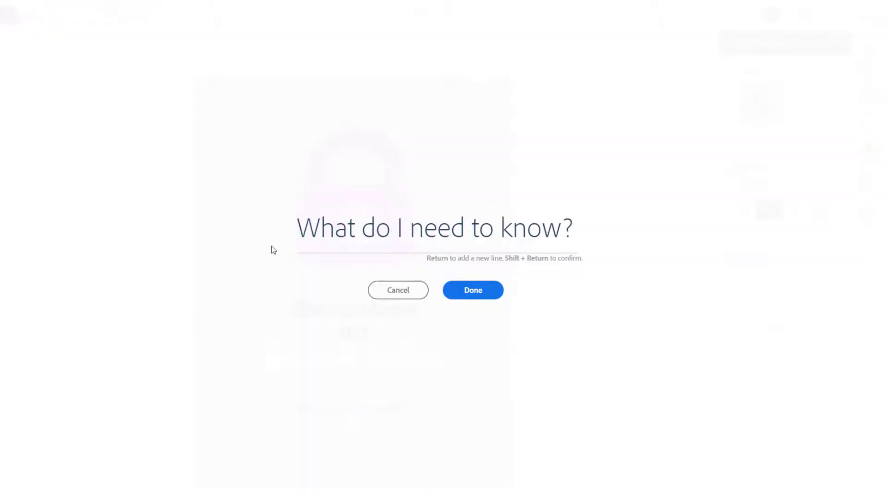
click(489, 292)
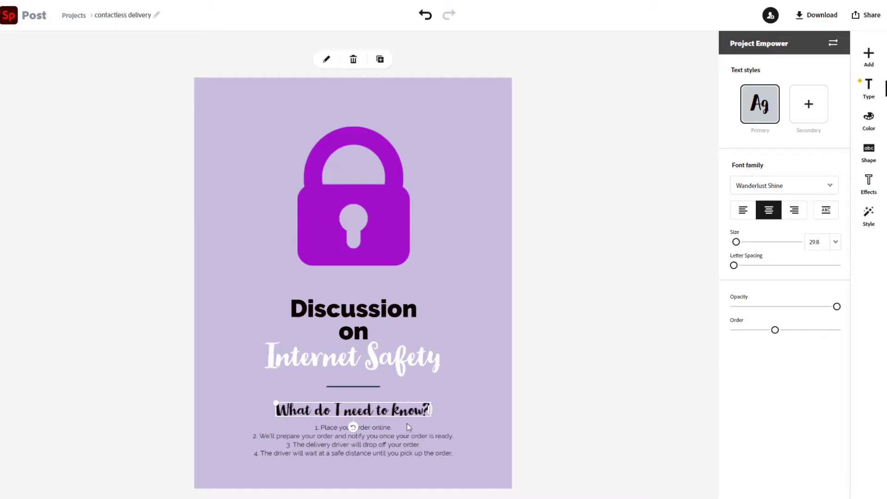
double_click(399, 446)
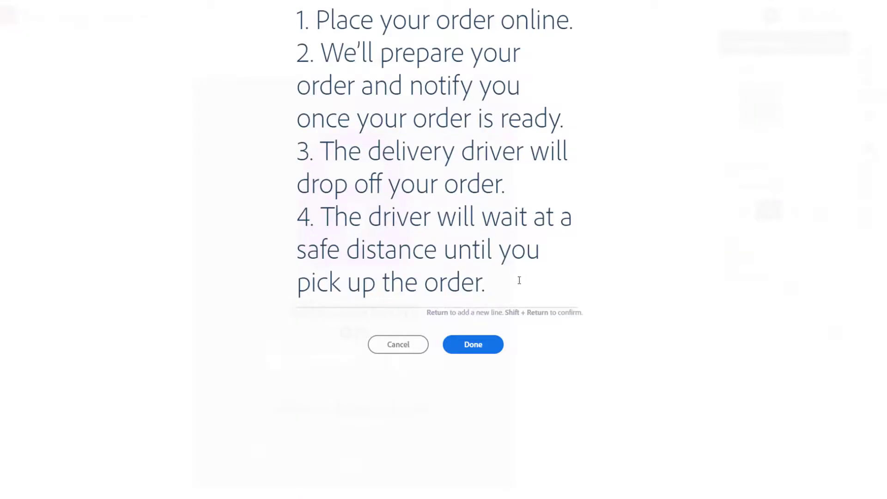
drag(497, 283, 289, 16)
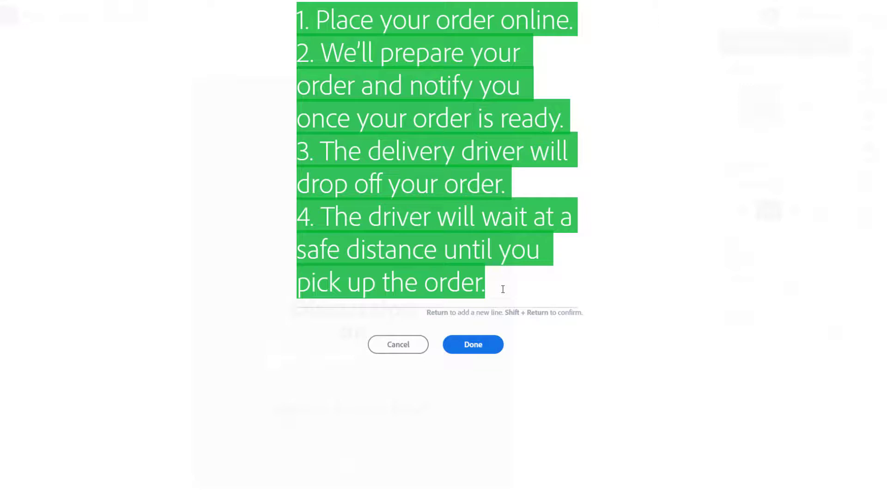
key(ctrl+v)
click(485, 292)
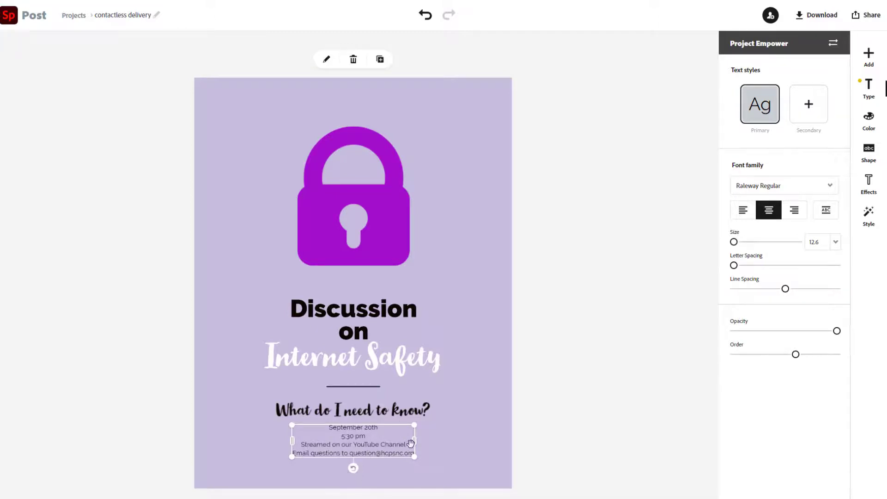
- Enlarge the event details text box and centre it on the flyer
drag(414, 441, 475, 439)
drag(292, 457, 254, 486)
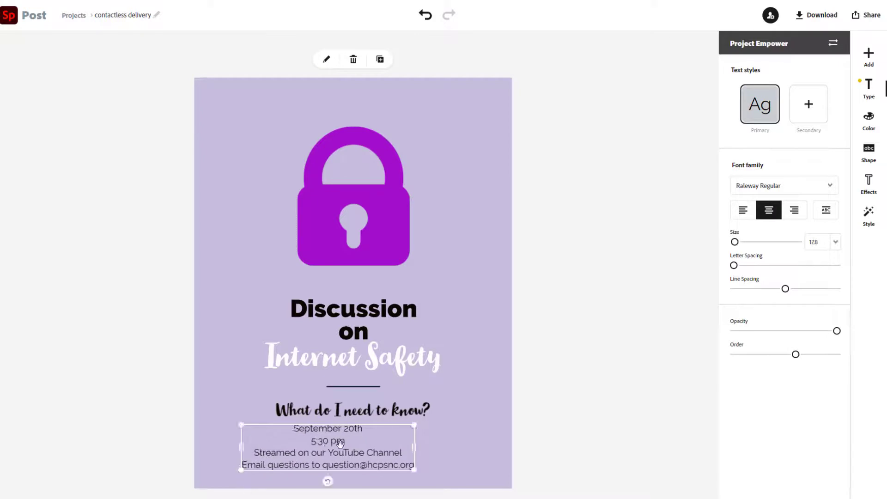
drag(326, 441, 356, 449)
drag(355, 446, 360, 445)
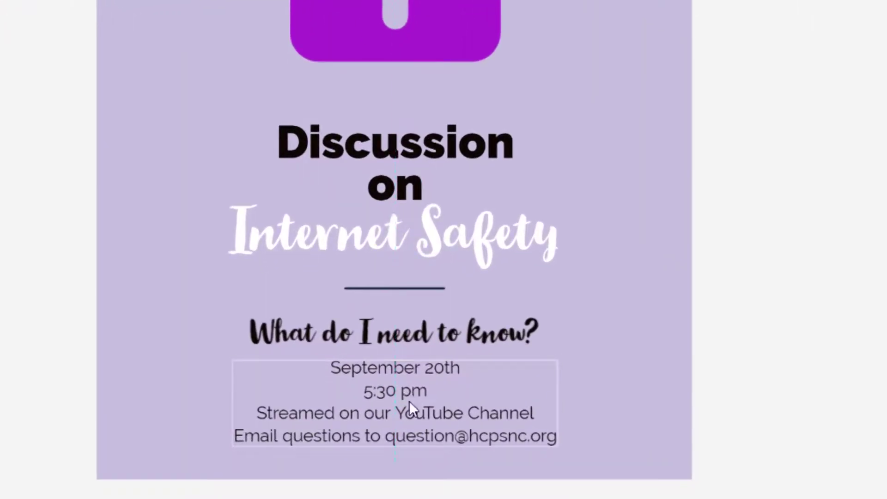
drag(409, 401, 409, 400)
- Move the padlock, 'Discussion on' and 'Internet Safety' headline higher on the flyer
click(439, 103)
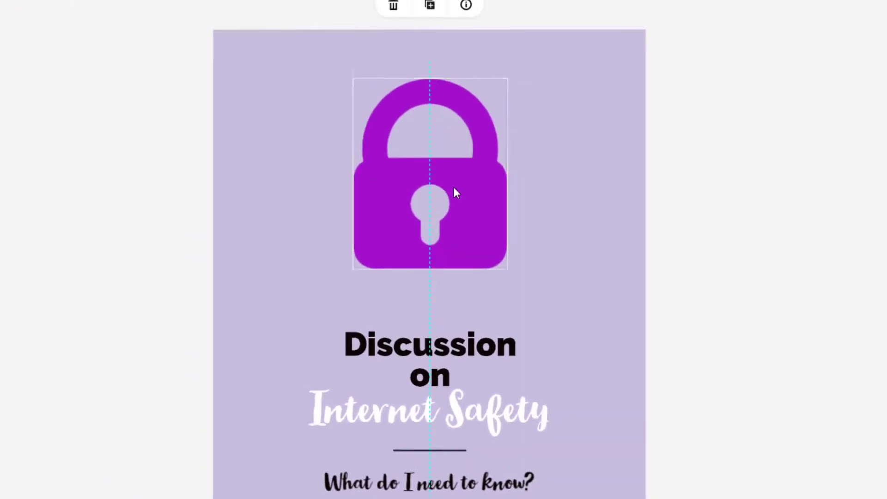
drag(453, 187, 453, 168)
click(453, 361)
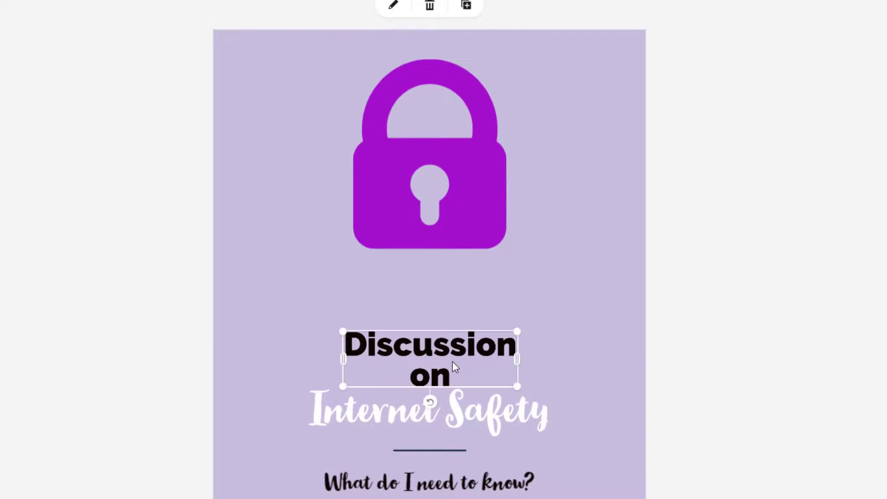
click(456, 393)
click(454, 368)
drag(452, 360, 455, 311)
click(458, 408)
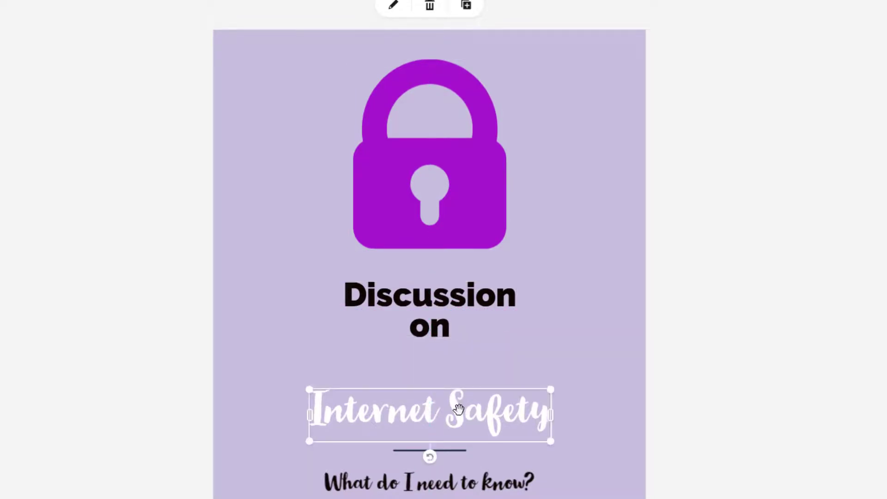
drag(458, 408, 459, 362)
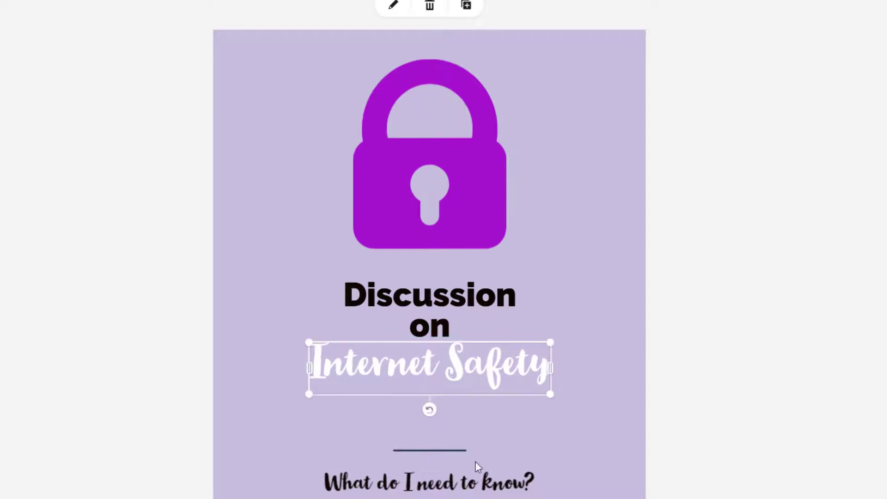
- Move the divider, 'What do I need to know?' heading and event details up beneath the headline
click(433, 450)
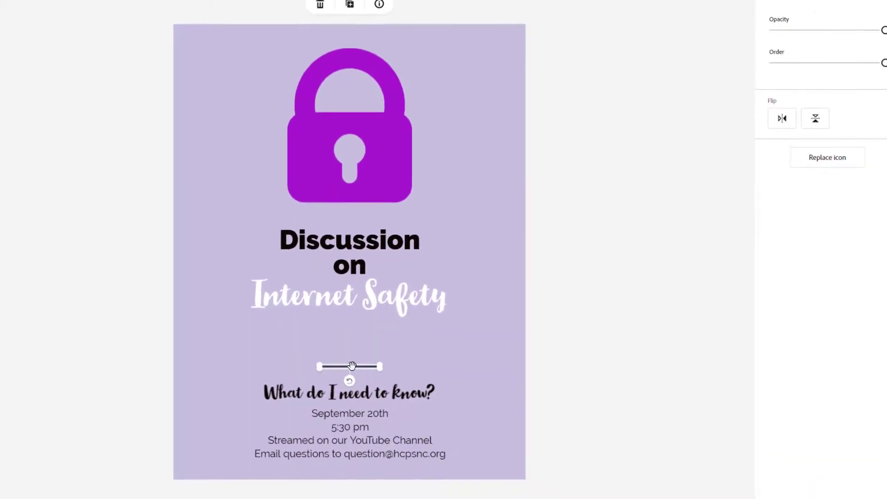
drag(352, 366, 352, 321)
click(365, 394)
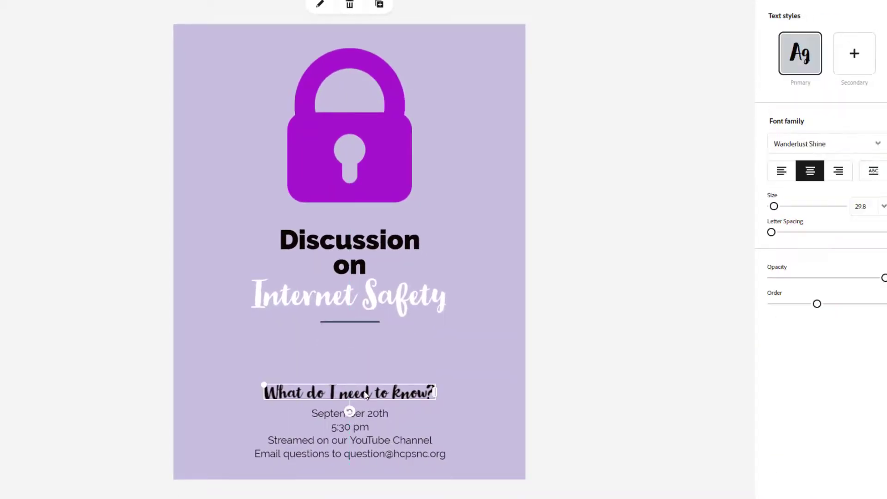
drag(365, 393, 367, 351)
click(373, 415)
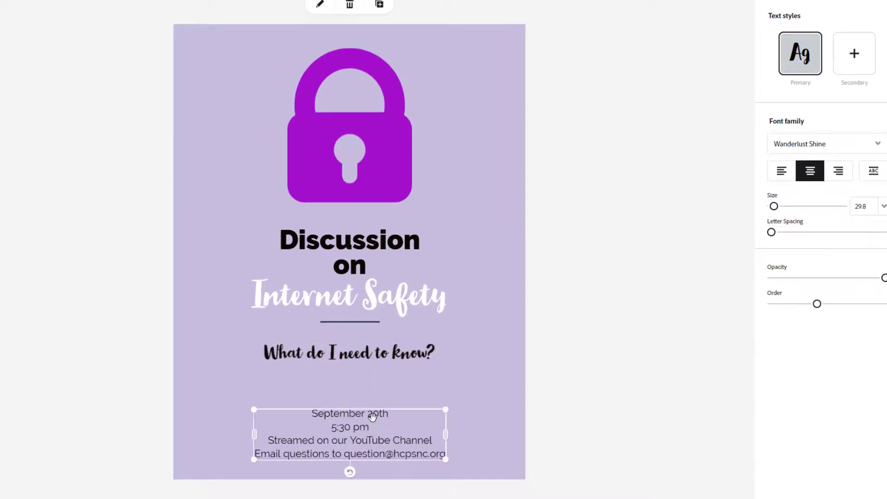
drag(372, 415, 375, 387)
click(662, 360)
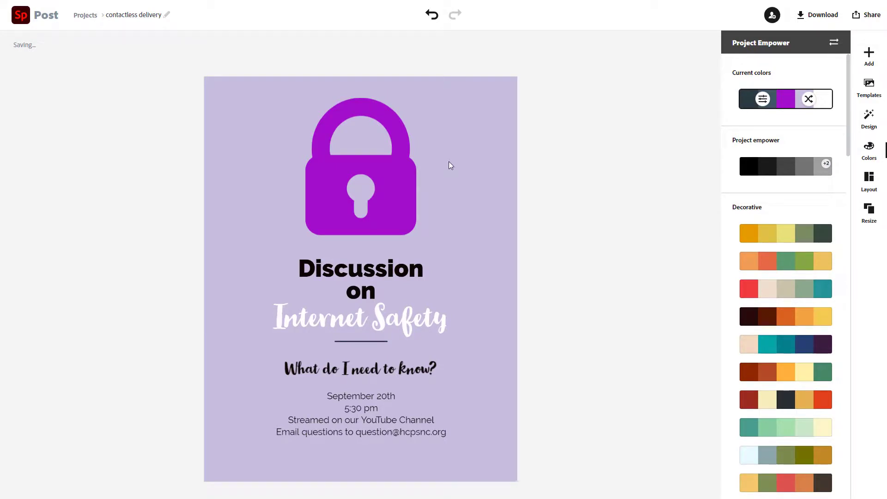
- Show the Layout panel and look through the Suggested, Simple and Banner layouts
click(869, 183)
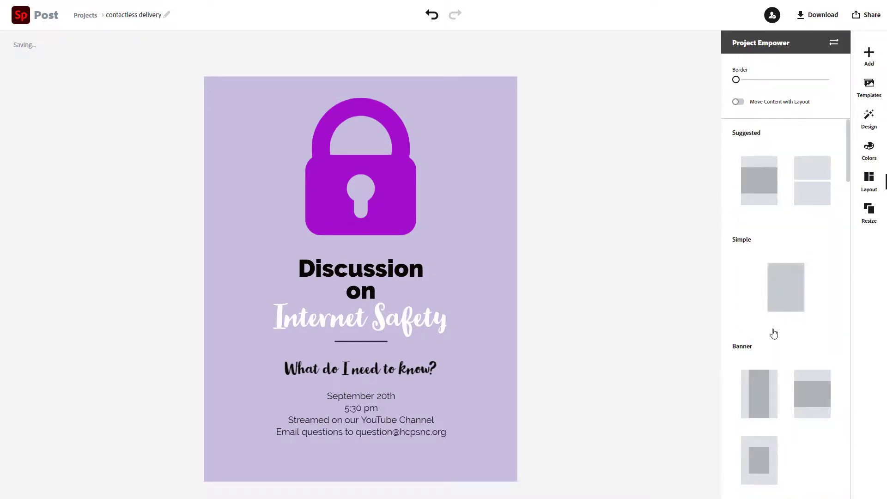
scroll(769, 372, down, 7)
scroll(783, 376, up, 7)
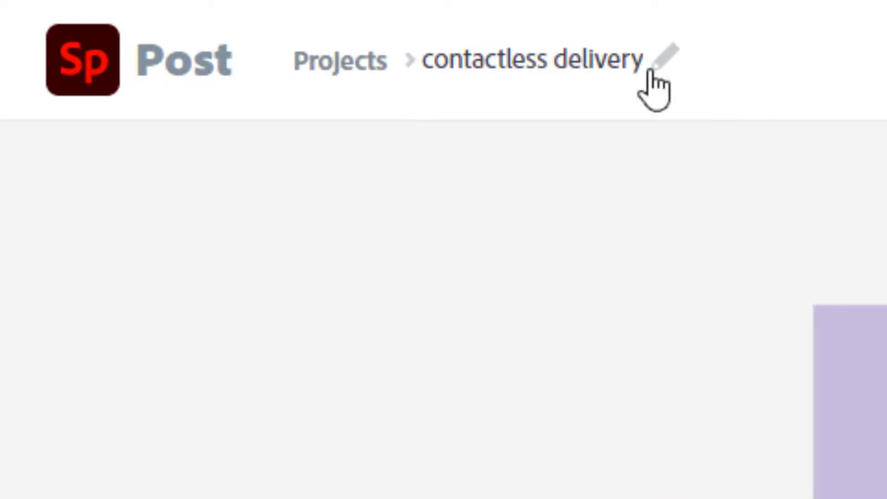
- Replace the project title 'contactless delivery' with 'Internet Safety Flyer'
click(652, 70)
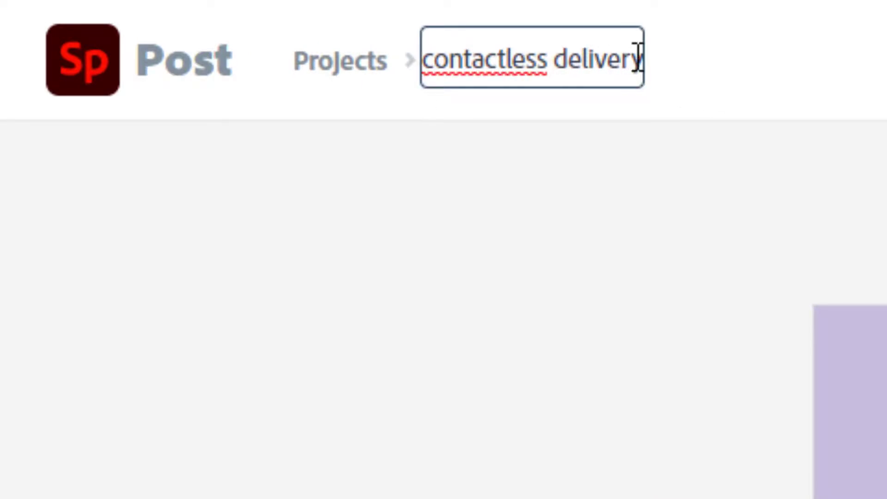
drag(641, 60, 463, 62)
click(463, 60)
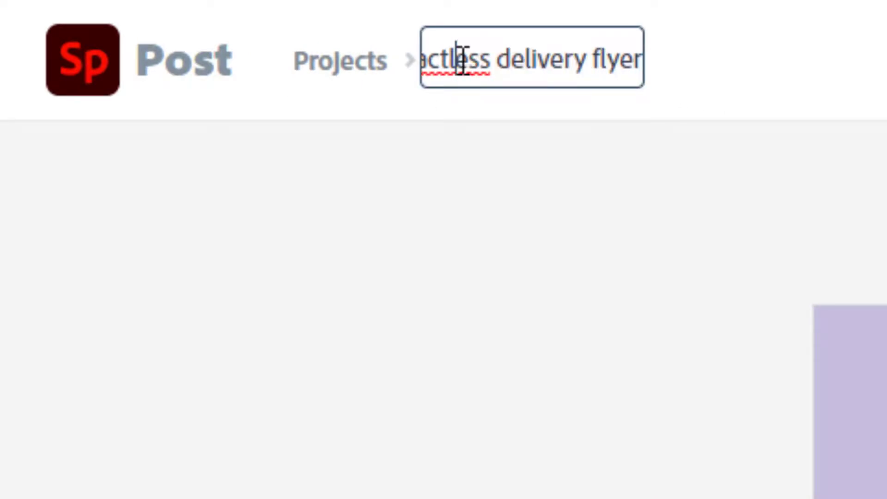
key(ctrl+a)
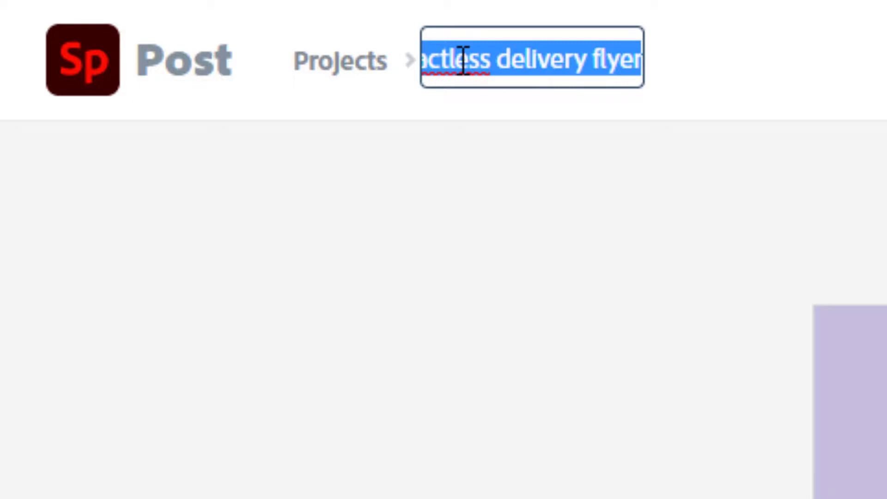
text(Internet )
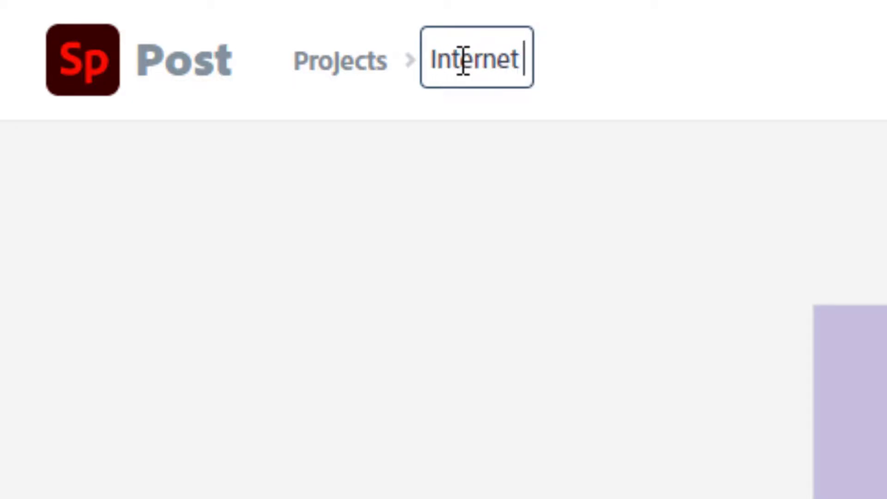
text(Safety Flye)
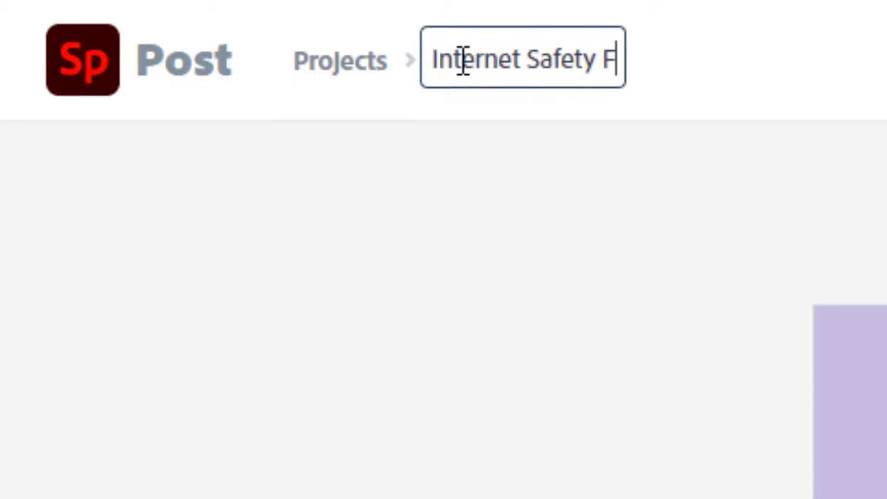
text(r)
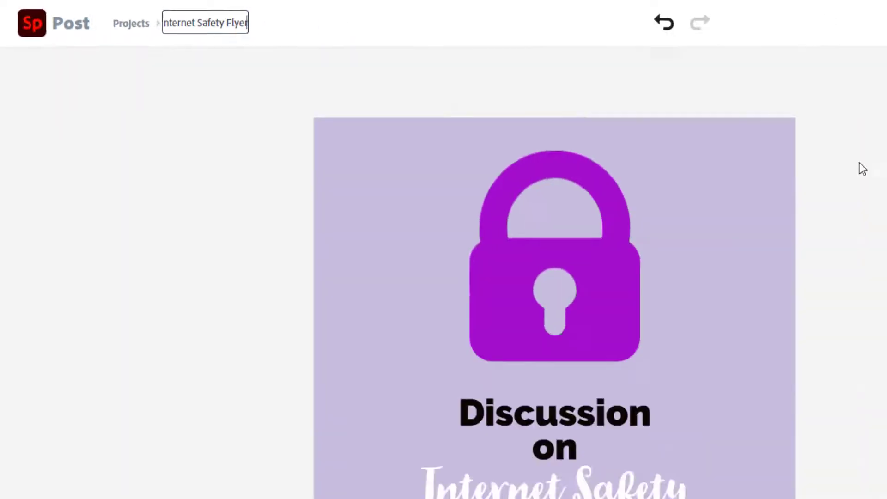
click(559, 106)
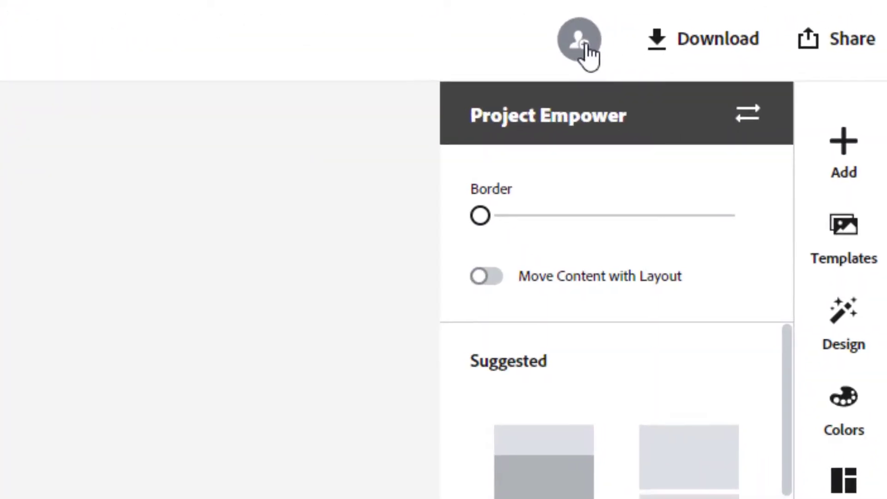
click(578, 46)
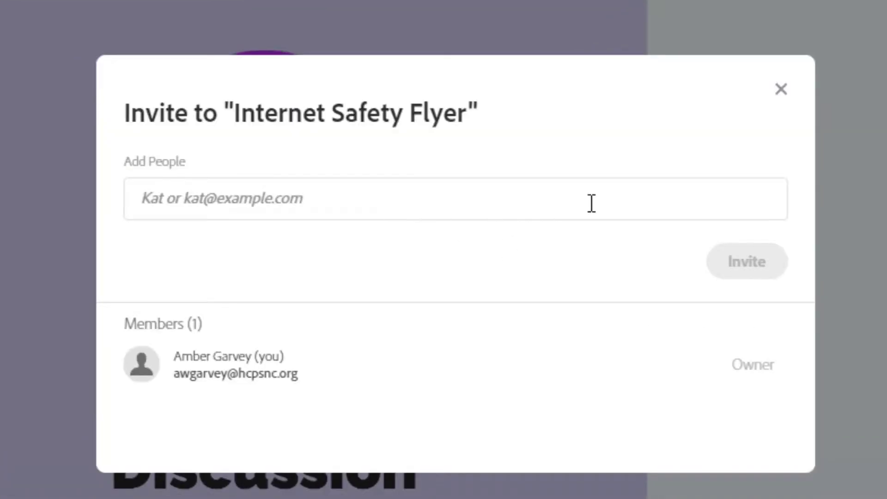
click(781, 90)
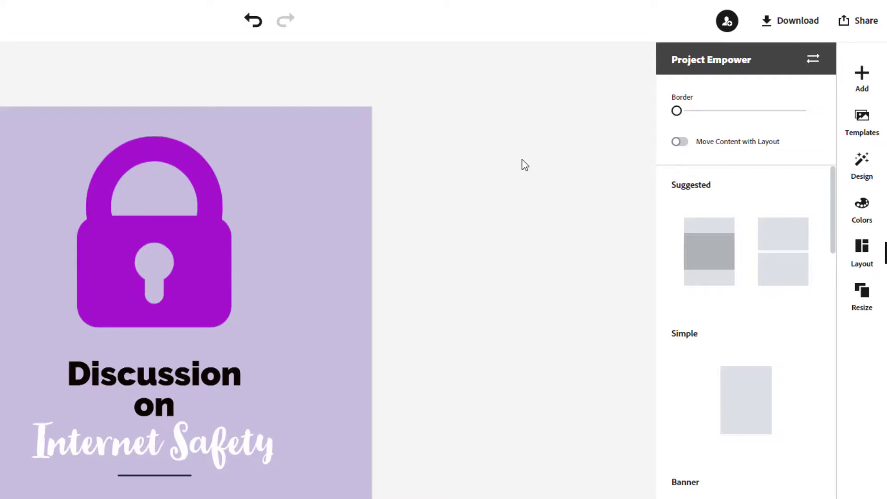
- Download the flyer as a PNG, publish it and copy its spark.adobe.com share link
click(807, 31)
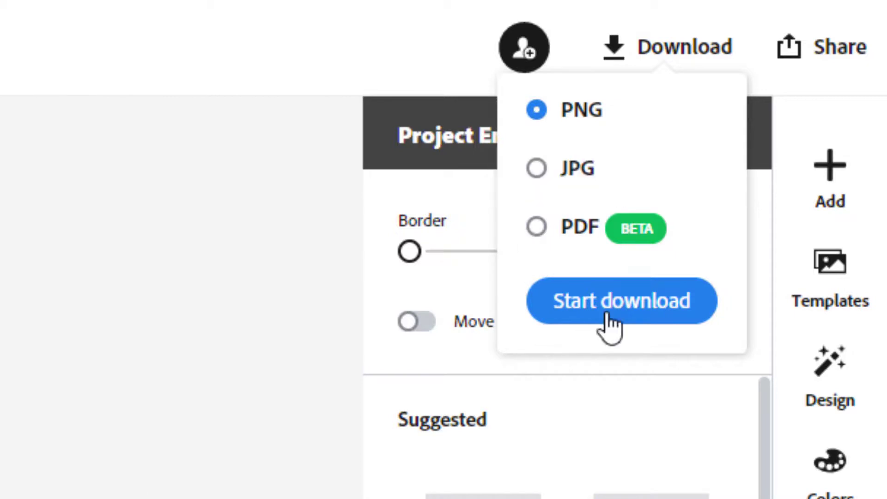
click(823, 50)
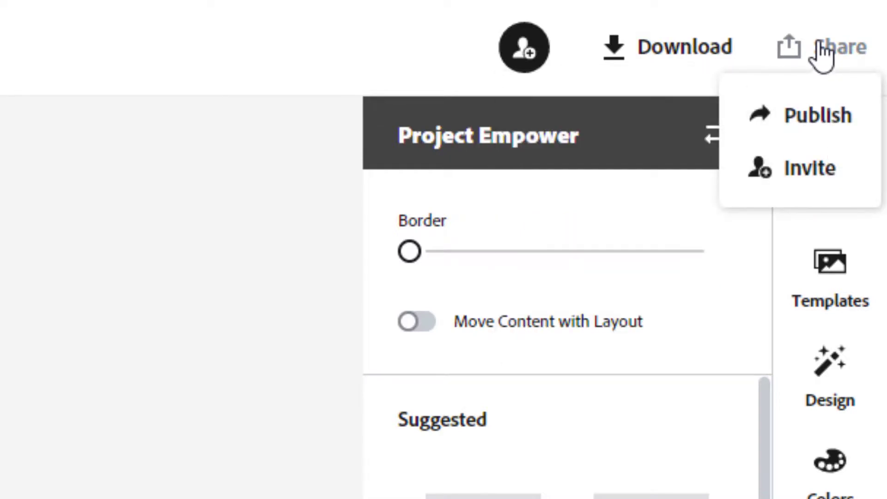
click(809, 133)
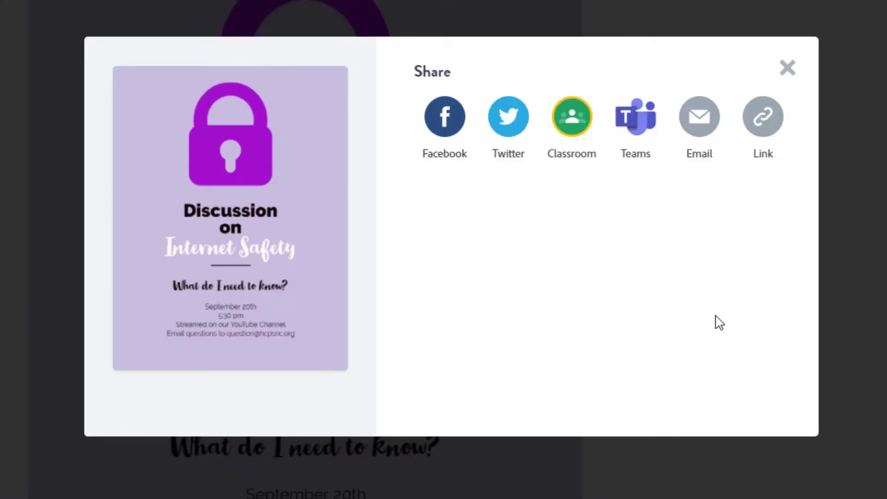
click(768, 122)
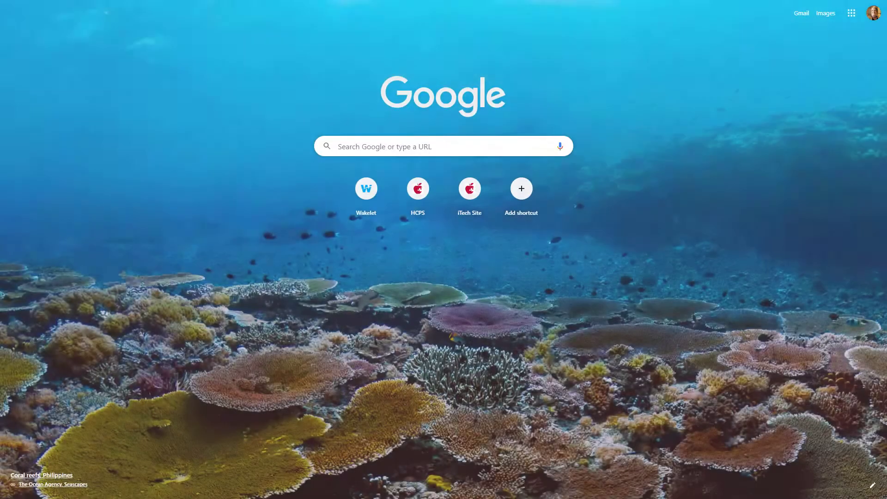
key(ctrl+l)
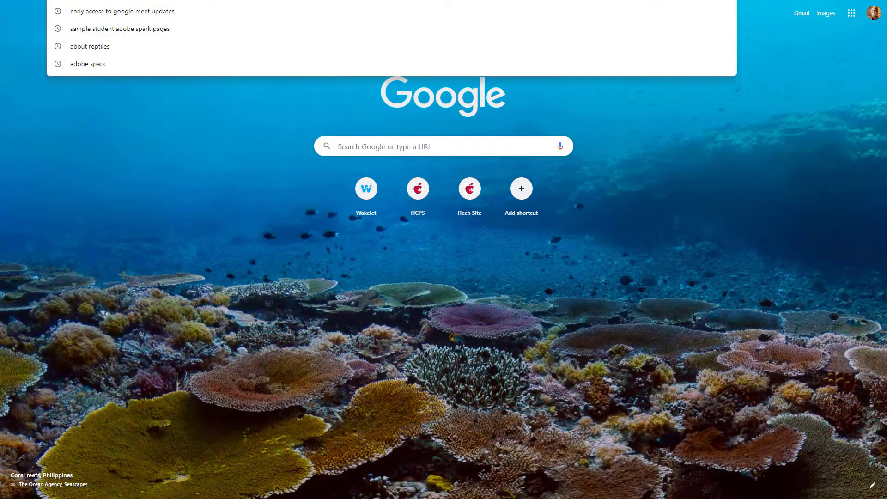
- Open the copied flyer link in Chrome and appreciate the published post
text(https://spark.adobe.com/post/ckWnY7PHwWN5v/)
key(Return)
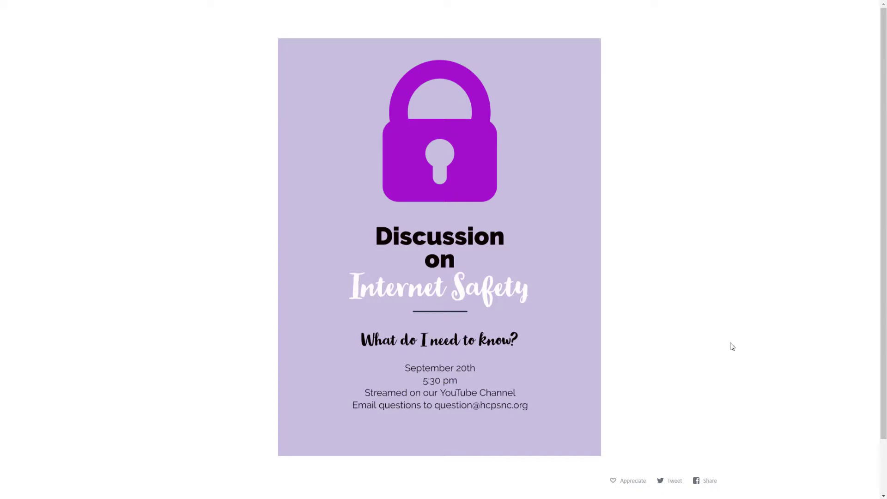
click(616, 485)
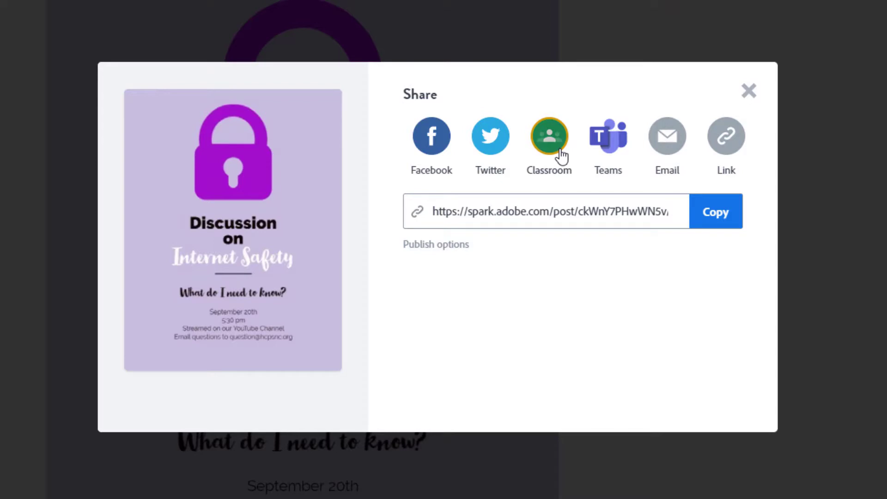
- Close the Share dialog and return to the Spark home page with Internet Safety listed first
click(748, 91)
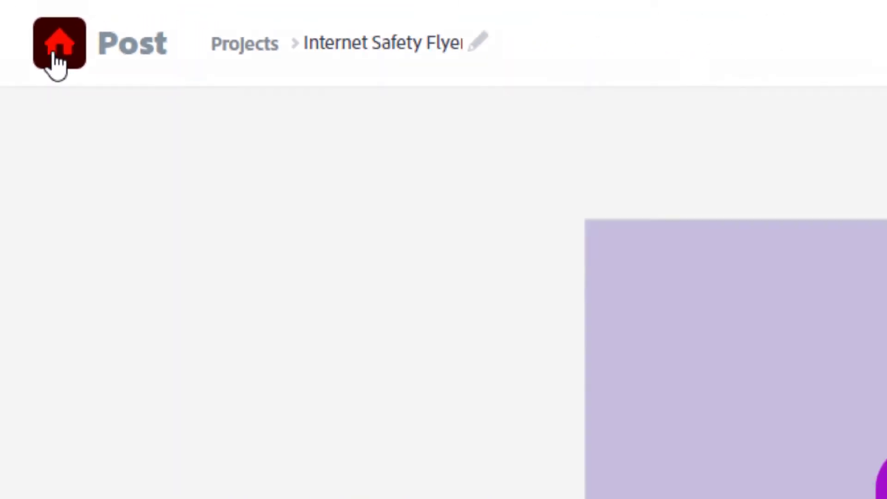
click(88, 91)
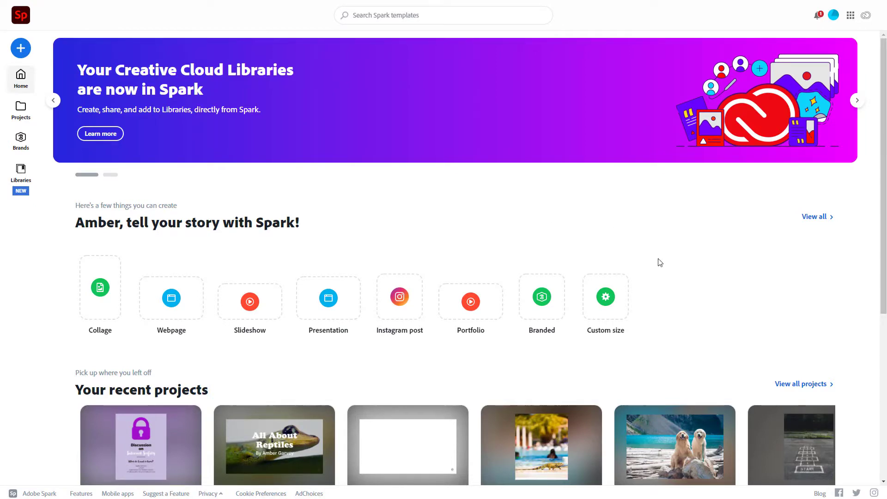
scroll(663, 263, down, 3)
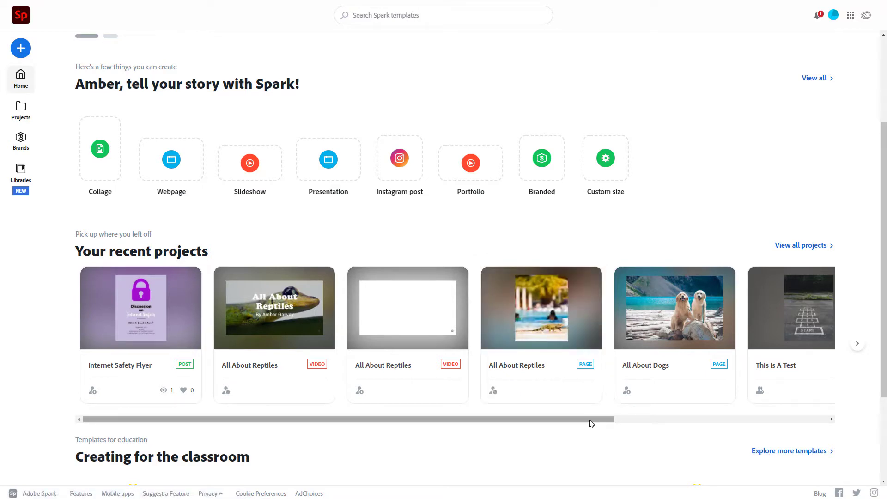
drag(588, 420, 489, 436)
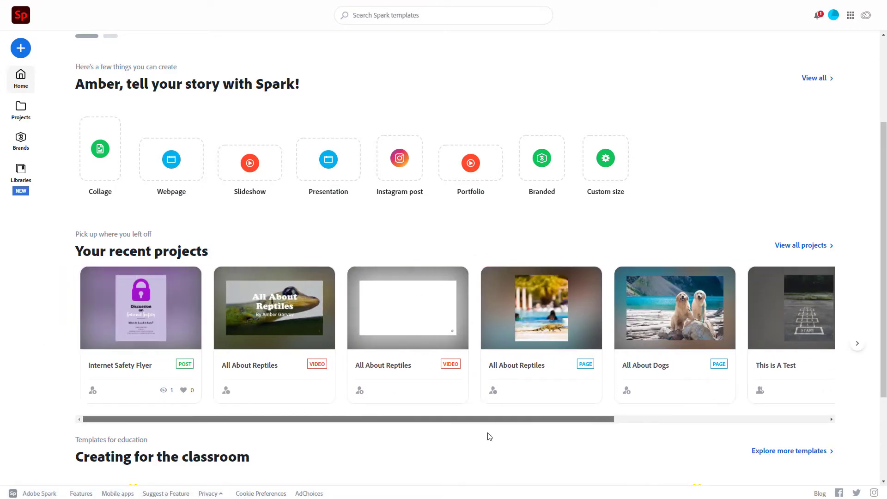
scroll(685, 153, down, 3)
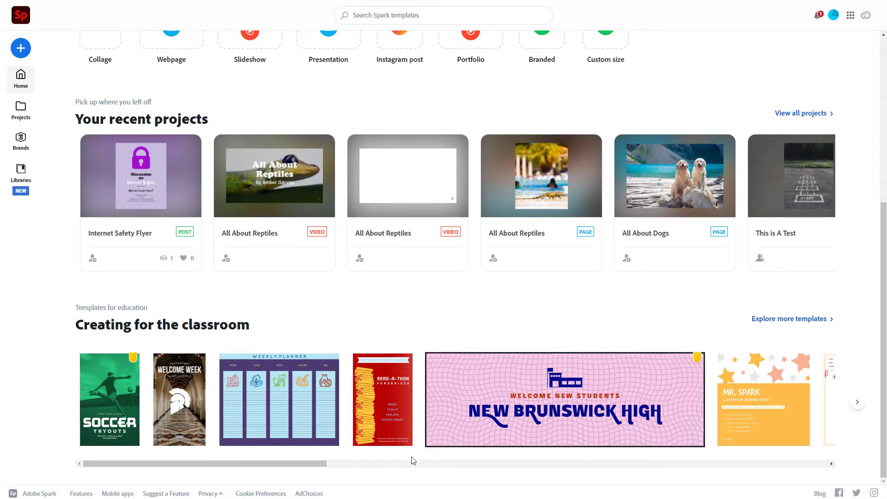
drag(318, 466, 263, 464)
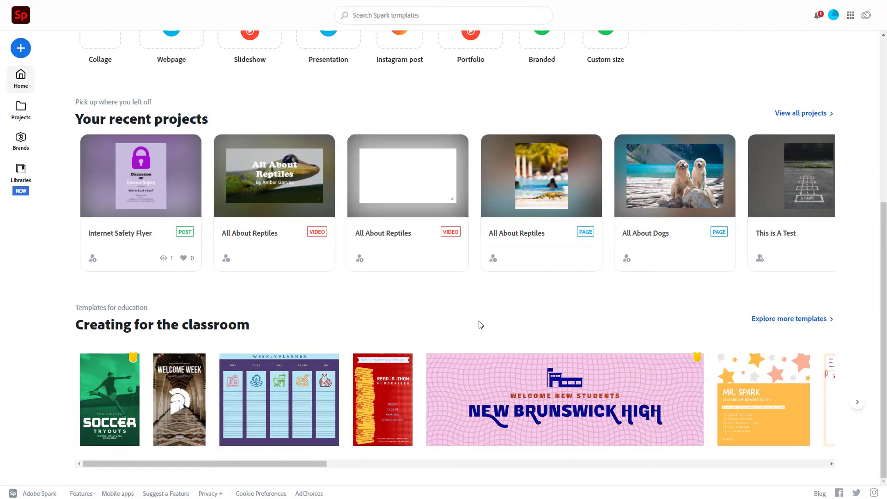
scroll(480, 325, up, 6)
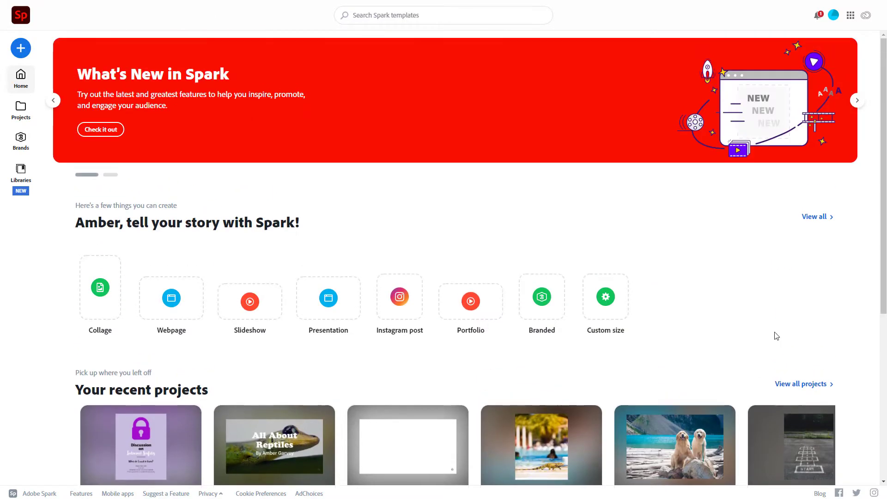
click(22, 172)
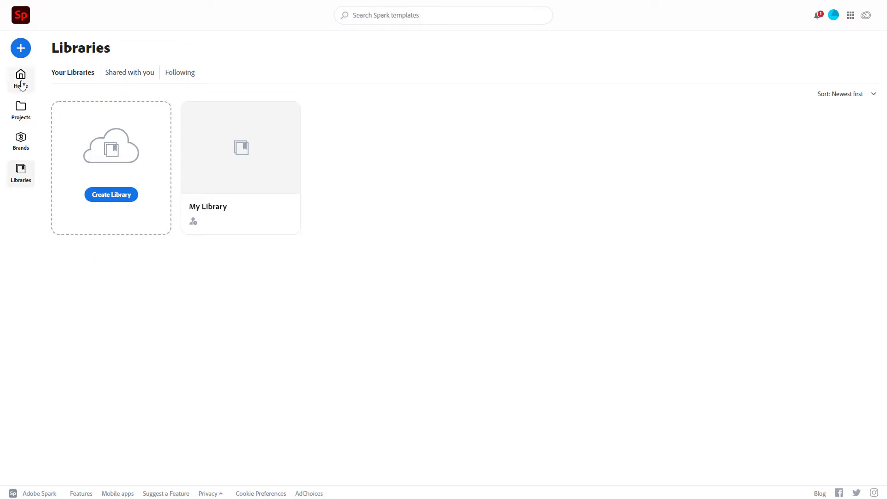
click(27, 110)
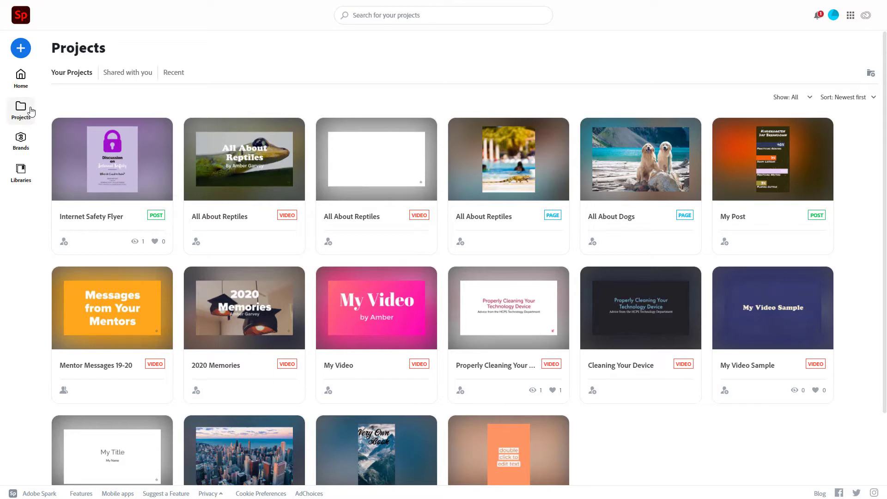
click(21, 81)
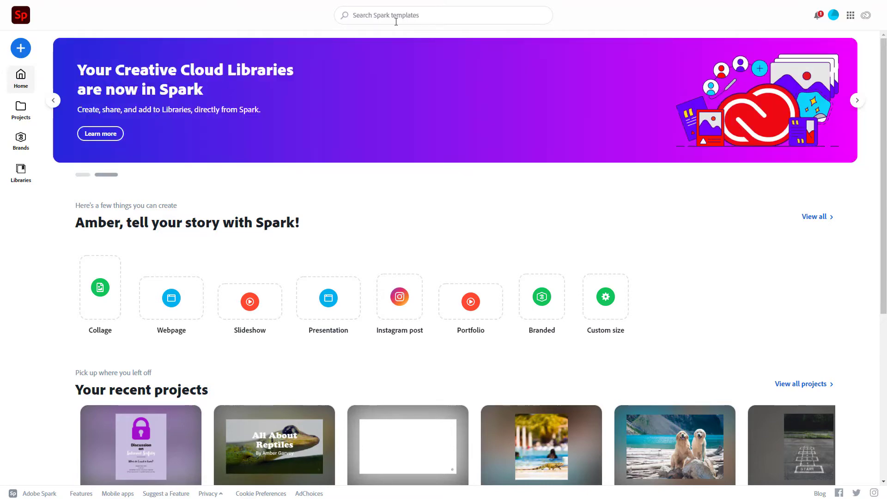
- Open the full template gallery through the create menu's View all option
click(396, 21)
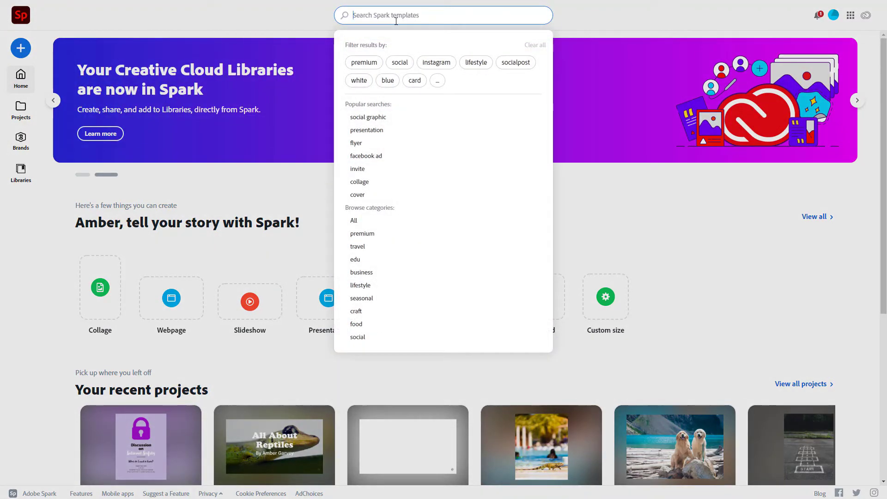
click(26, 54)
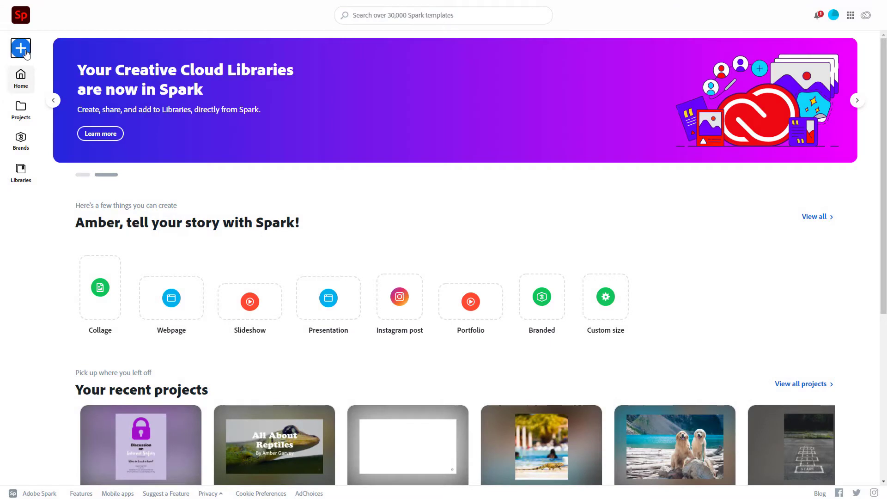
click(21, 48)
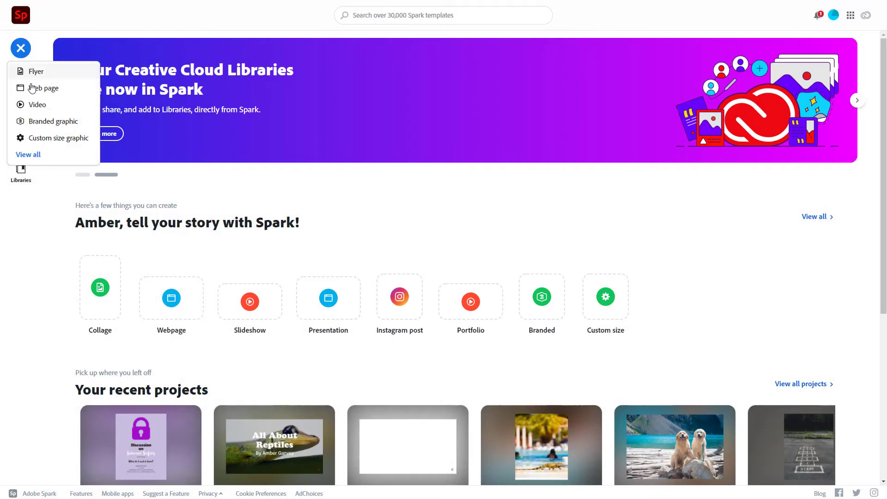
click(37, 156)
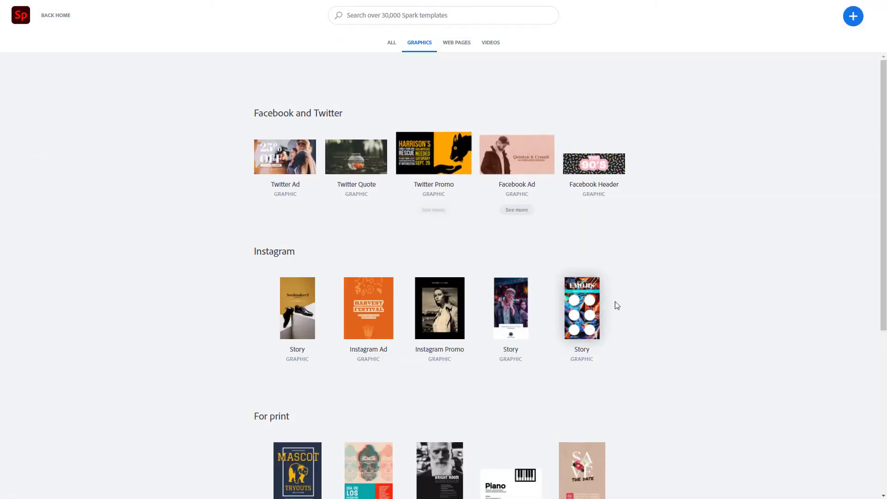
scroll(637, 359, down, 5)
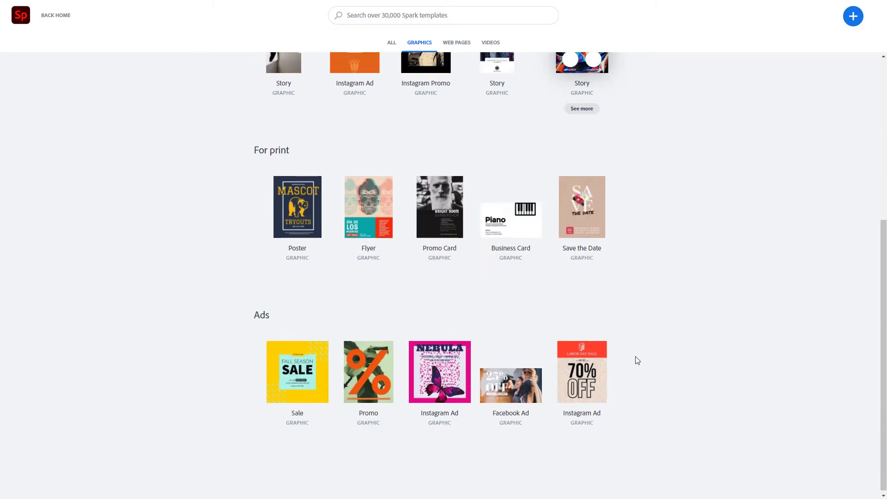
scroll(636, 360, up, 4)
scroll(637, 360, up, 1)
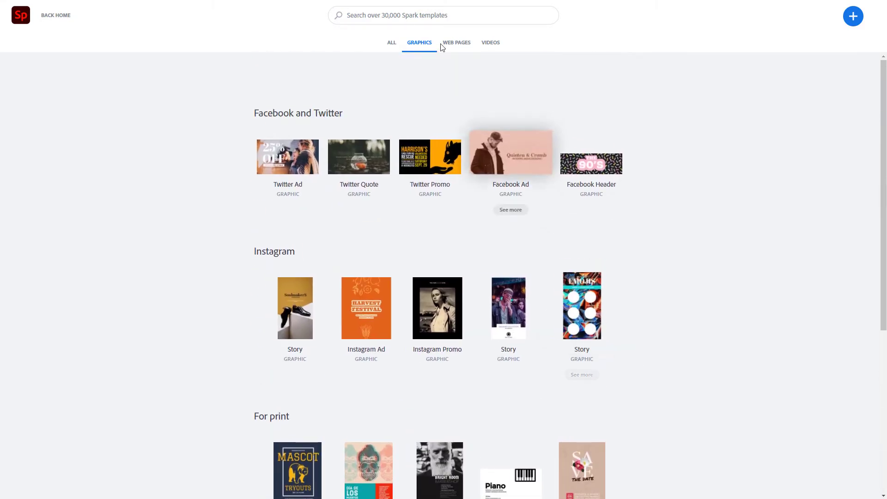
- Search the templates for 'resume'
click(372, 15)
text(resume)
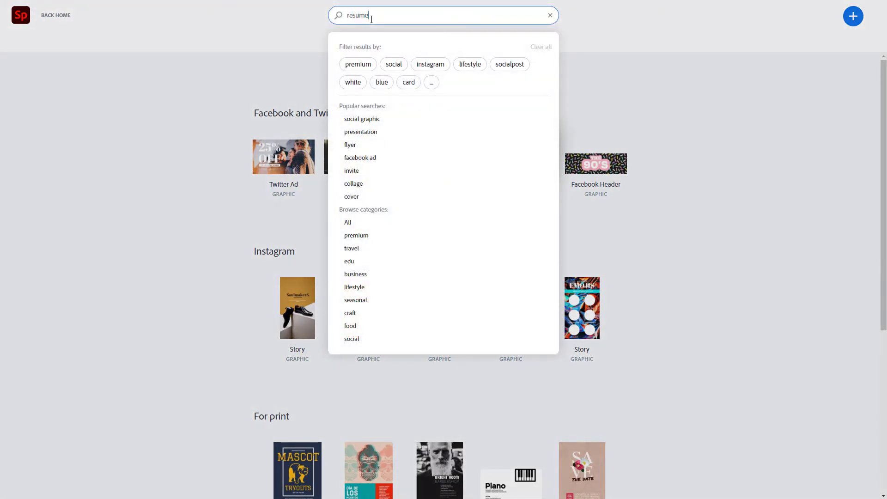
key(Return)
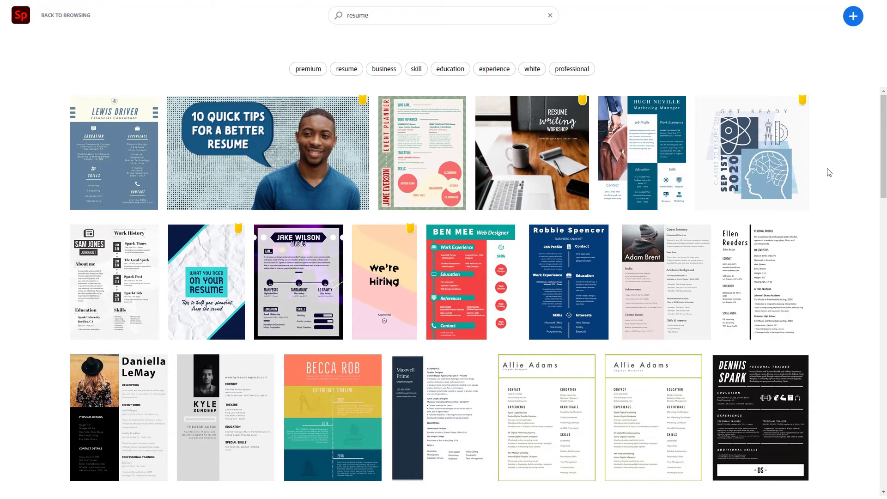
click(488, 277)
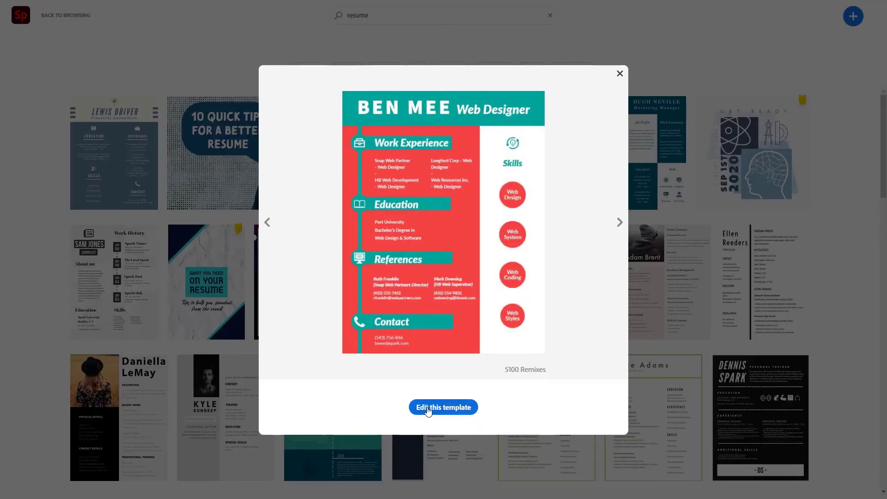
click(620, 74)
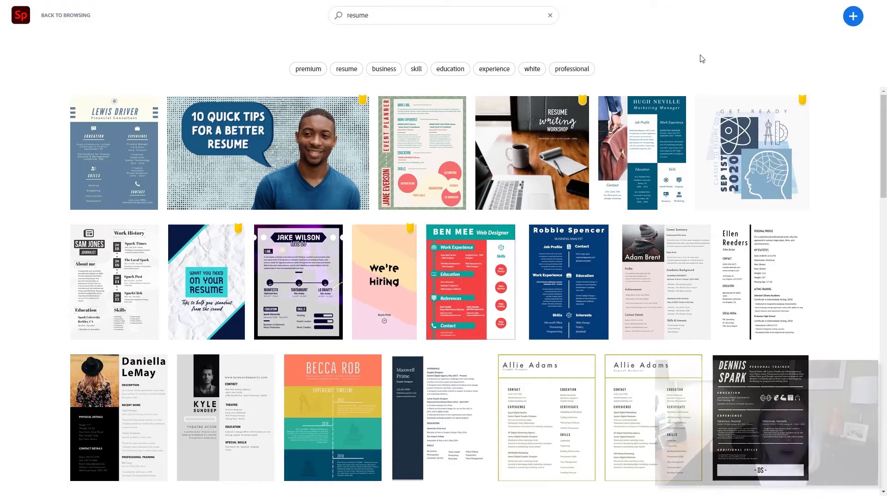